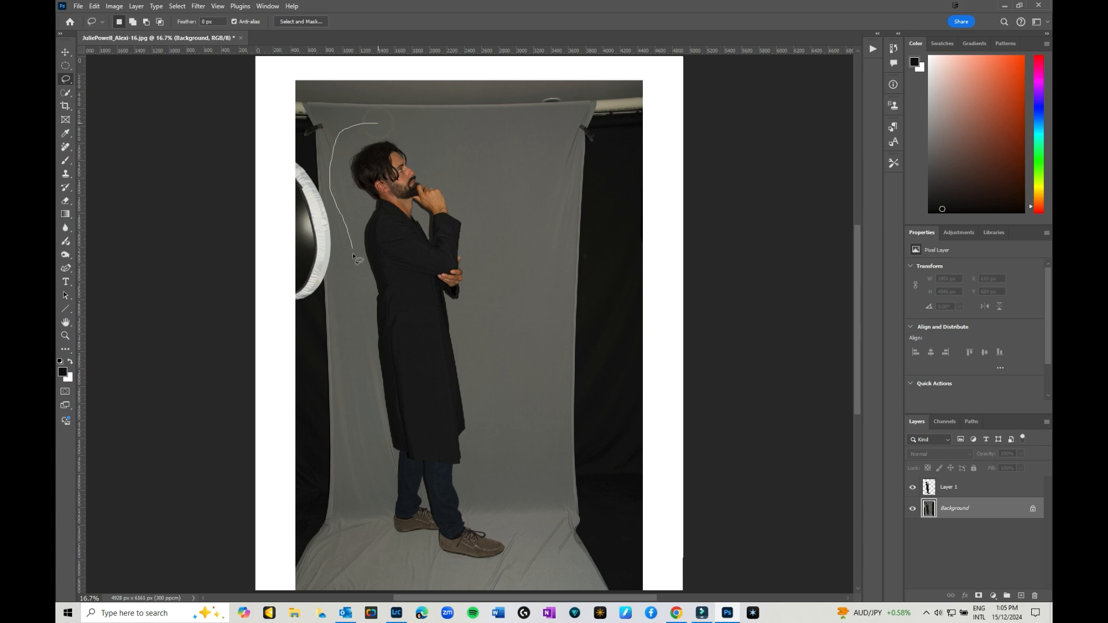
# Lasso a loose outline around the standing man on the Background layer and invert the selection
pyautogui.moveTo(370, 492)
pyautogui.mouseDown()
pyautogui.moveTo(374, 539)
pyautogui.moveTo(453, 568)
pyautogui.moveTo(504, 560)
pyautogui.moveTo(495, 503)
pyautogui.mouseUp()
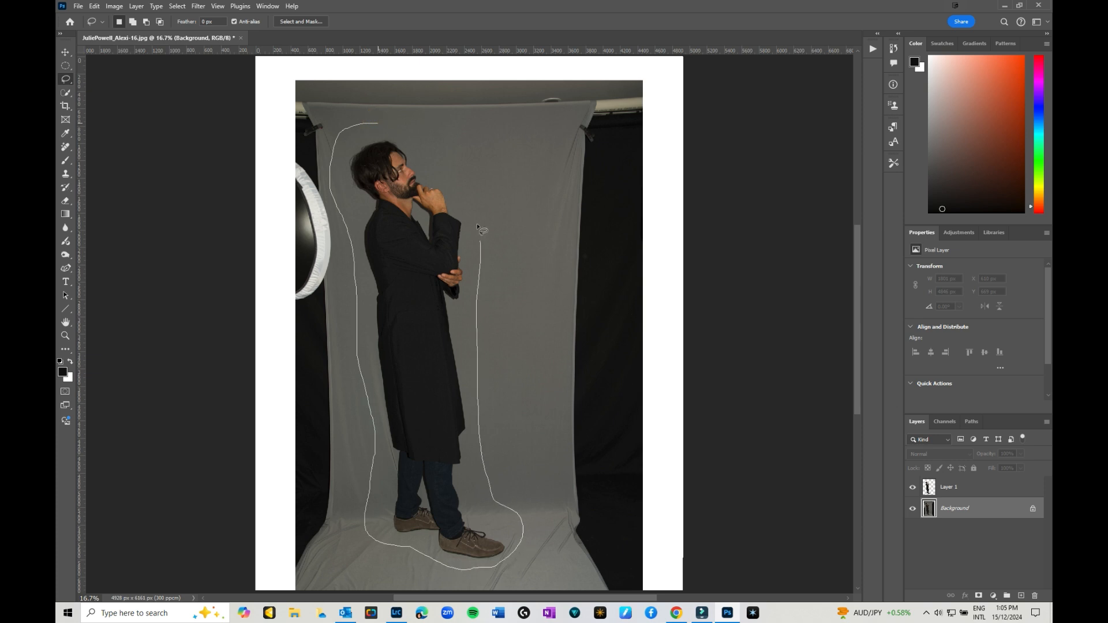
pyautogui.moveTo(388, 132); pyautogui.dragTo(384, 127)
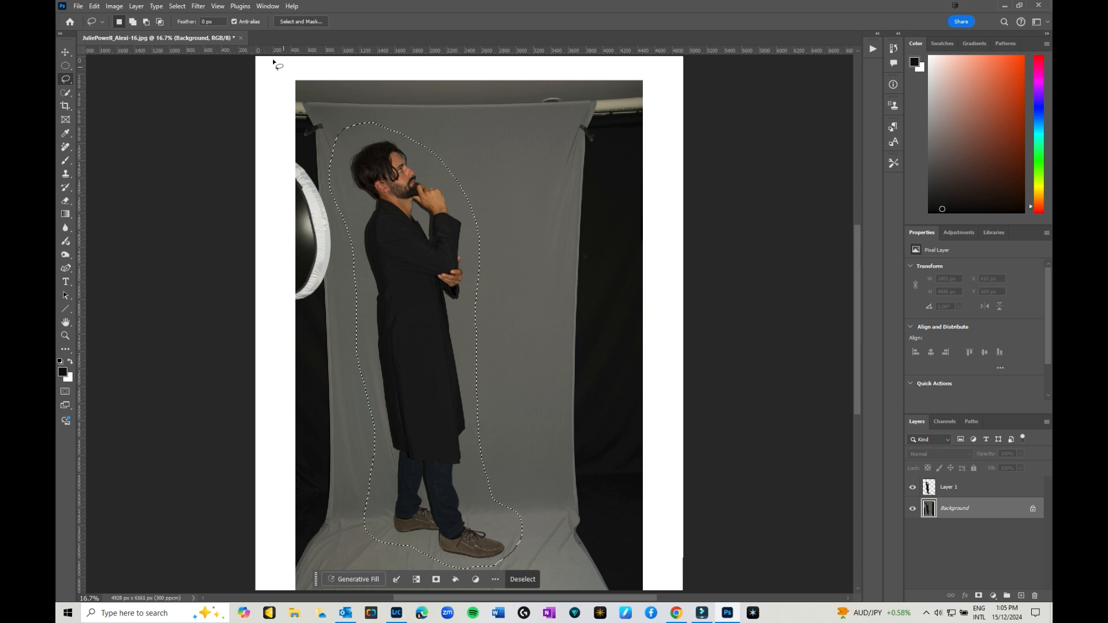
pyautogui.click(176, 7)
pyautogui.click(186, 46)
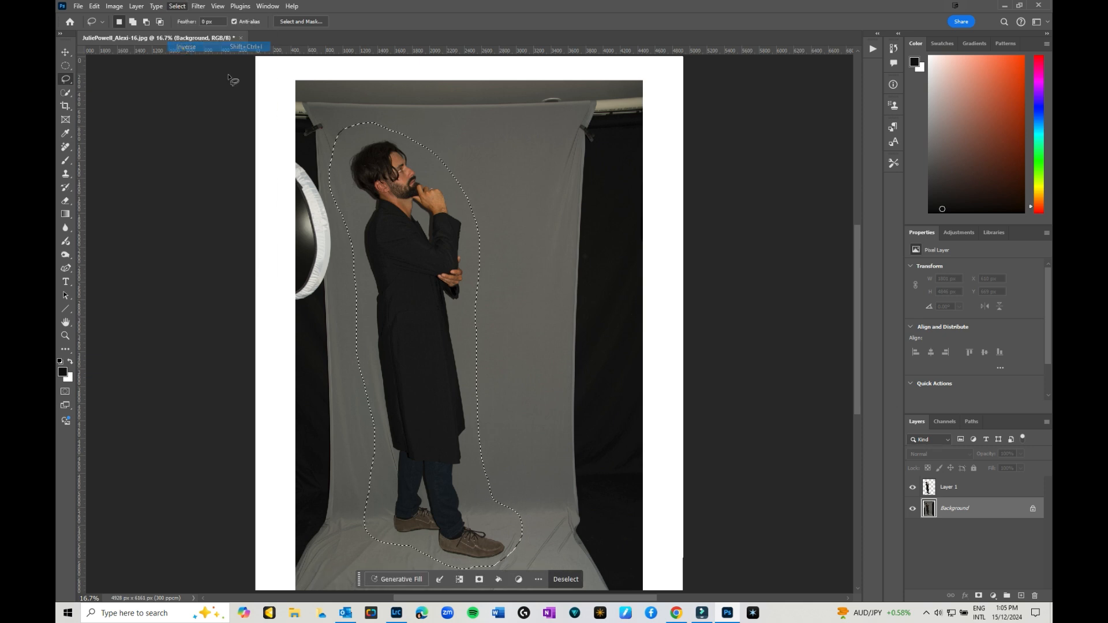
# Run Generative Fill with a blank prompt on the area around the man and compare the generated variations
pyautogui.click(383, 577)
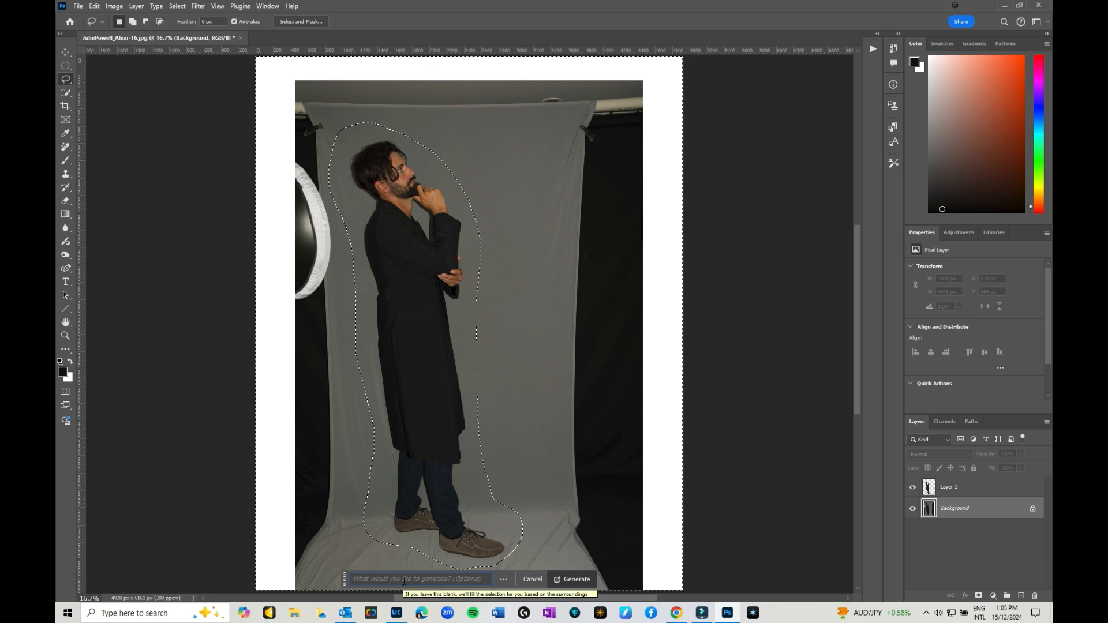
pyautogui.click(580, 579)
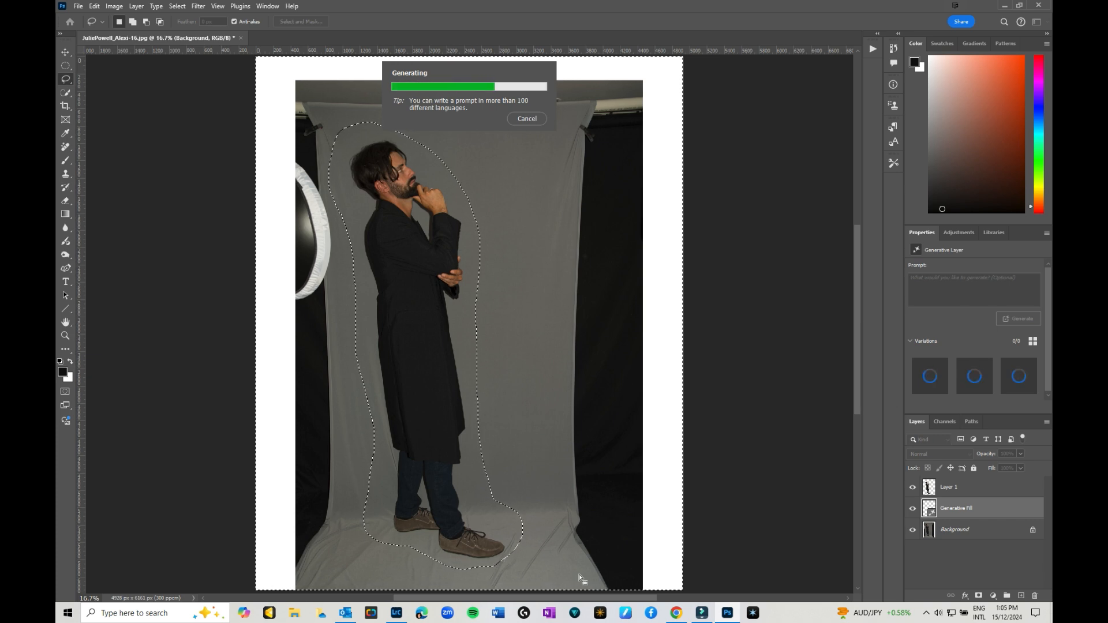
pyautogui.click(974, 377)
pyautogui.click(938, 383)
pyautogui.click(991, 389)
pyautogui.click(967, 383)
pyautogui.click(992, 389)
pyautogui.click(910, 487)
pyautogui.click(910, 487)
pyautogui.click(78, 6)
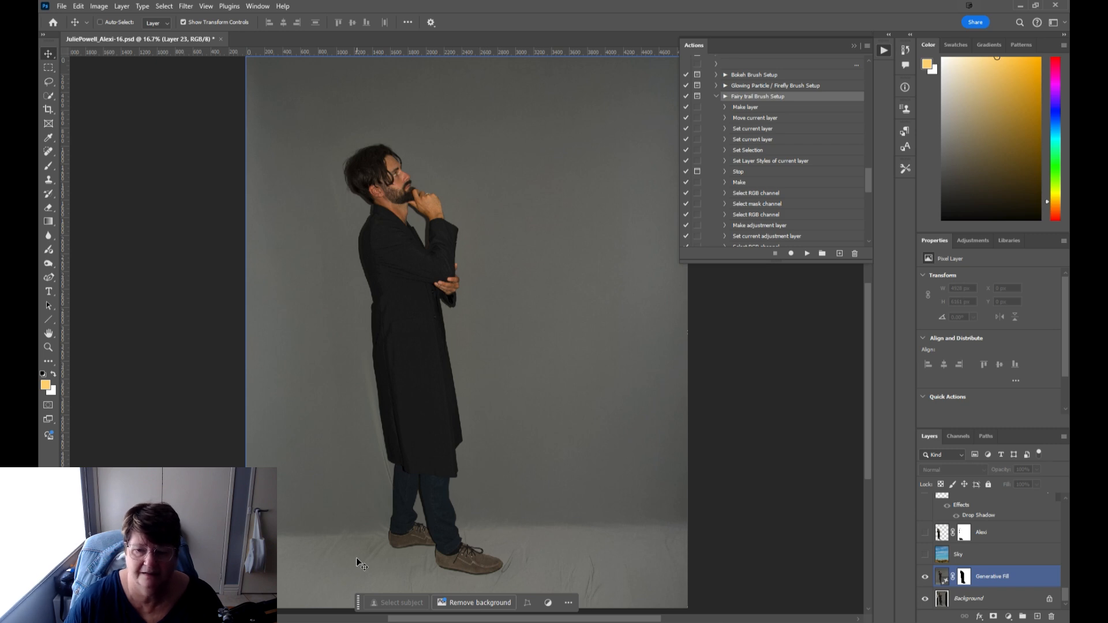
# Show the man's masked cut-out layer and isolate it by hiding the Generative Fill and Background layers
pyautogui.click(925, 533)
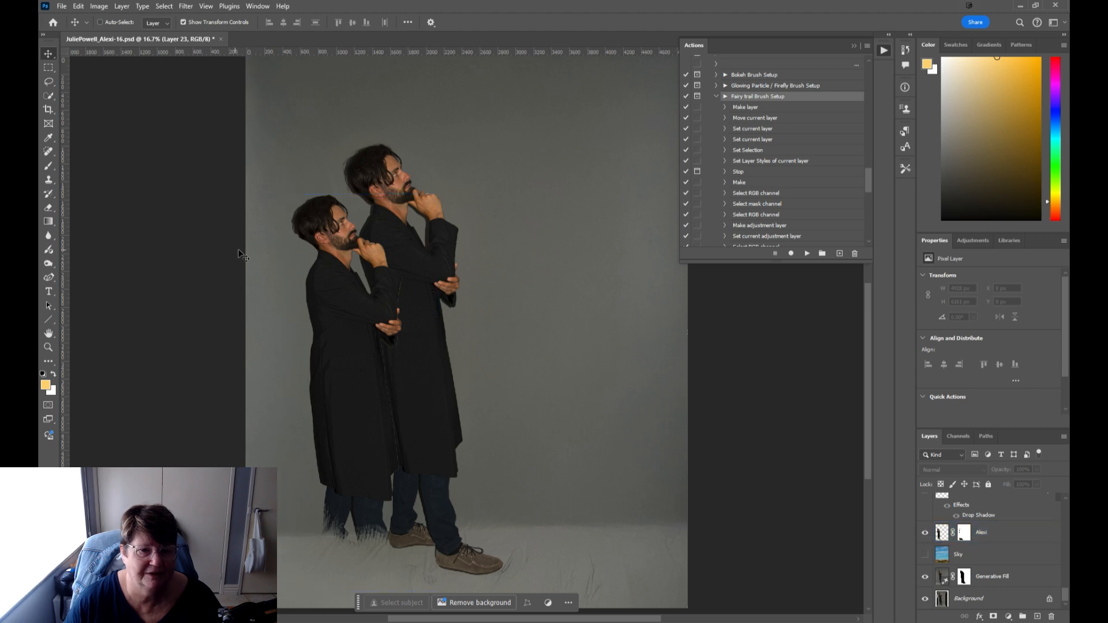
pyautogui.click(924, 577)
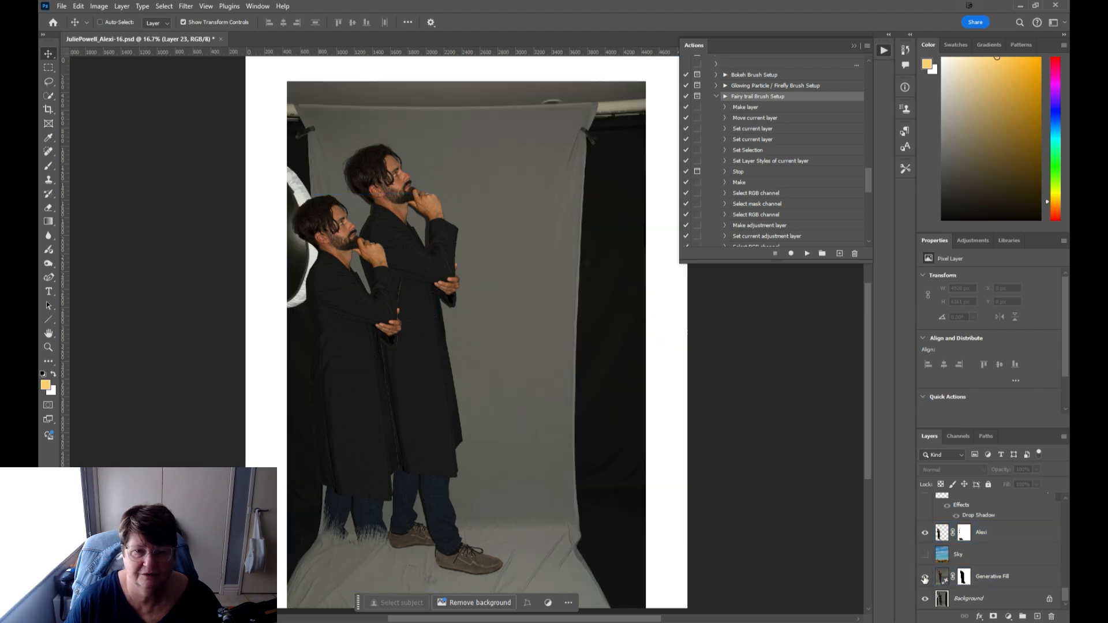
pyautogui.click(924, 576)
pyautogui.click(924, 598)
pyautogui.click(924, 577)
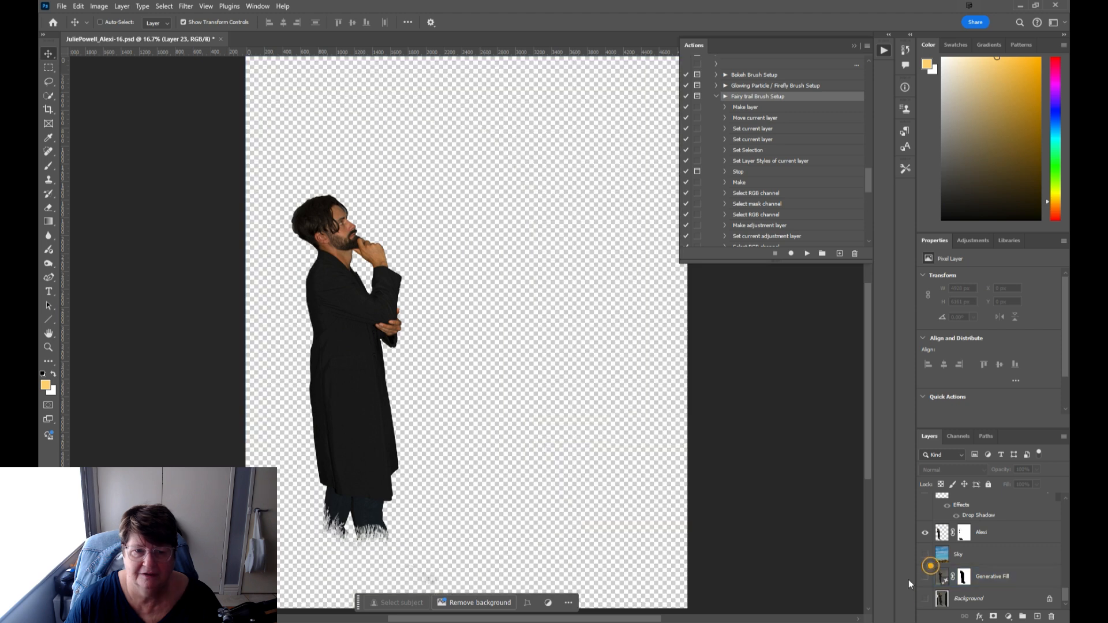
pyautogui.click(962, 534)
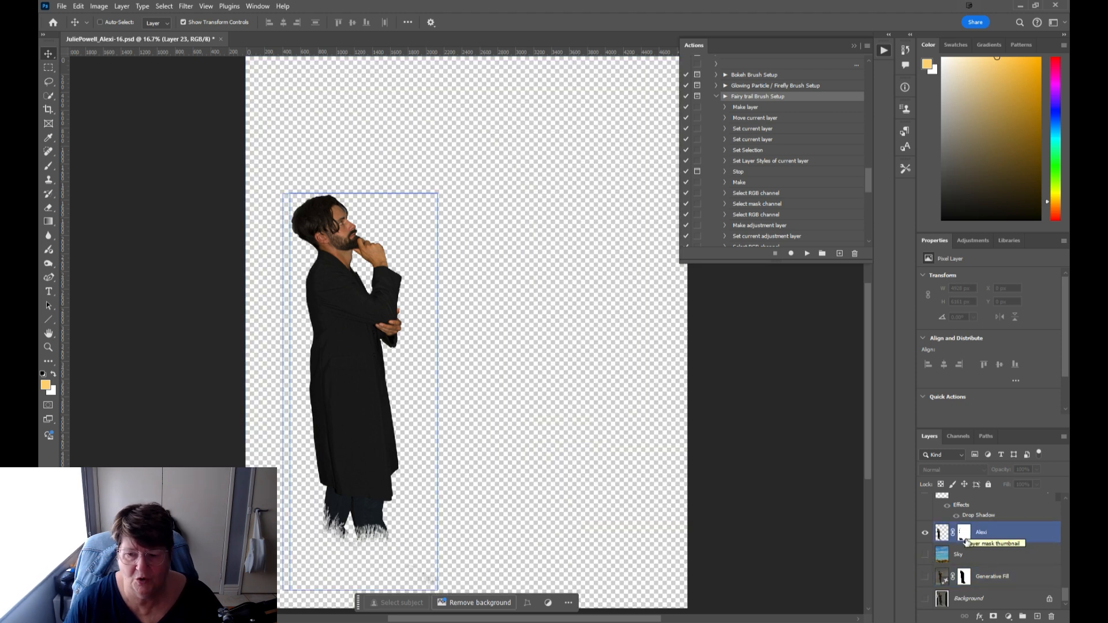
# Make the Generative Fill, Background and Sky layers visible and select the Sky layer
pyautogui.click(927, 555)
pyautogui.click(925, 577)
pyautogui.click(926, 599)
pyautogui.click(925, 554)
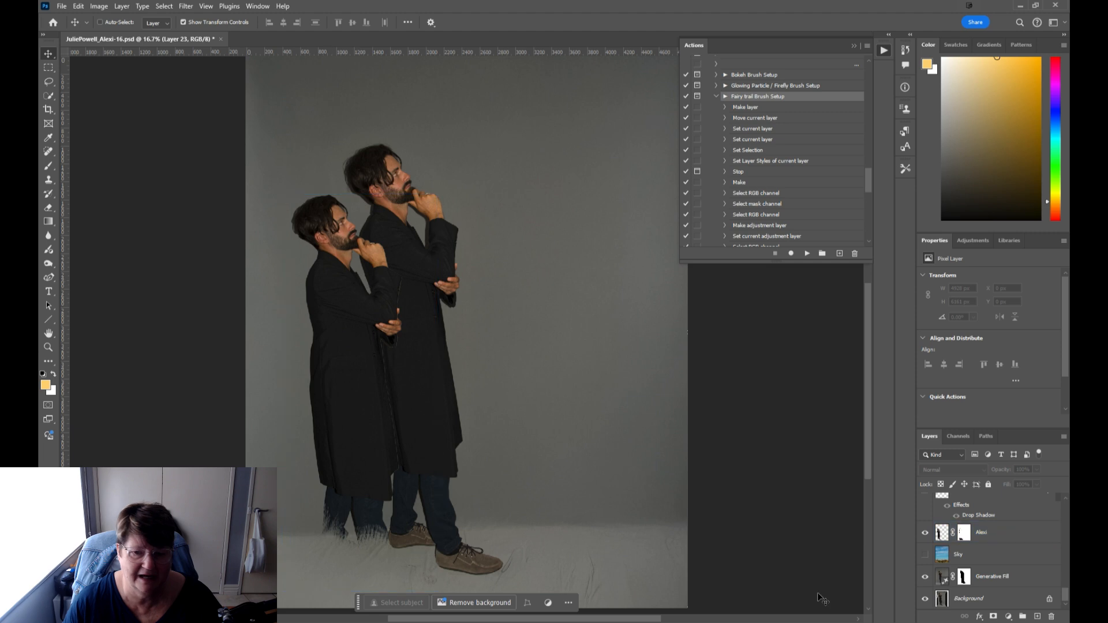
pyautogui.click(925, 555)
pyautogui.click(981, 554)
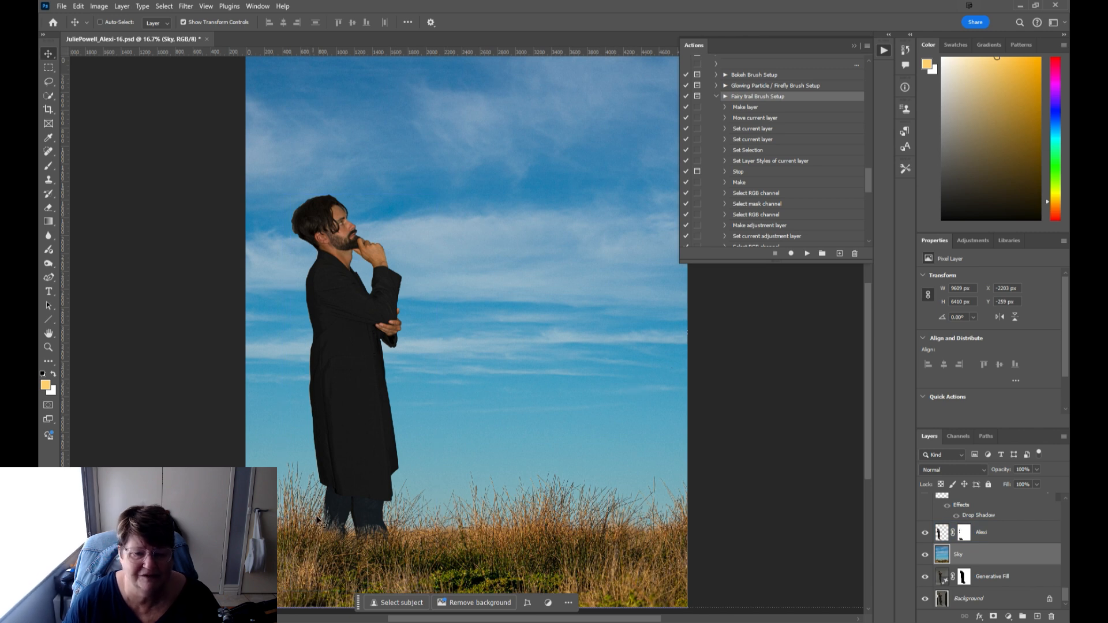
# Examine the man's layer mask by itself, and compare the image with the mask disabled and enabled
pyautogui.click(964, 533)
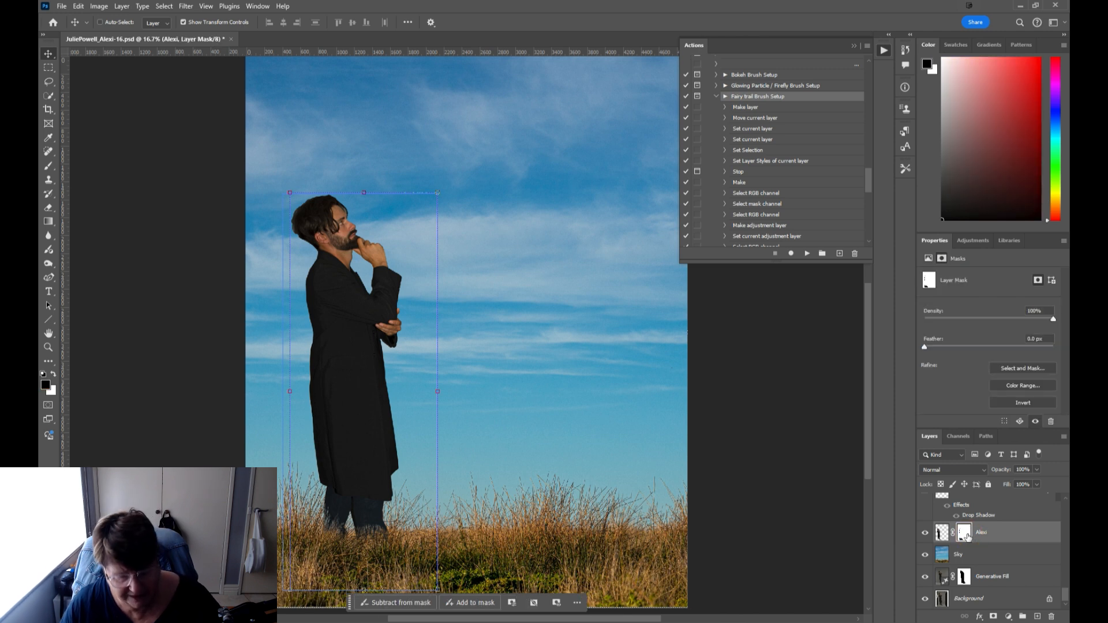
pyautogui.keyDown('alt'); pyautogui.click(965, 534); pyautogui.keyUp('alt')
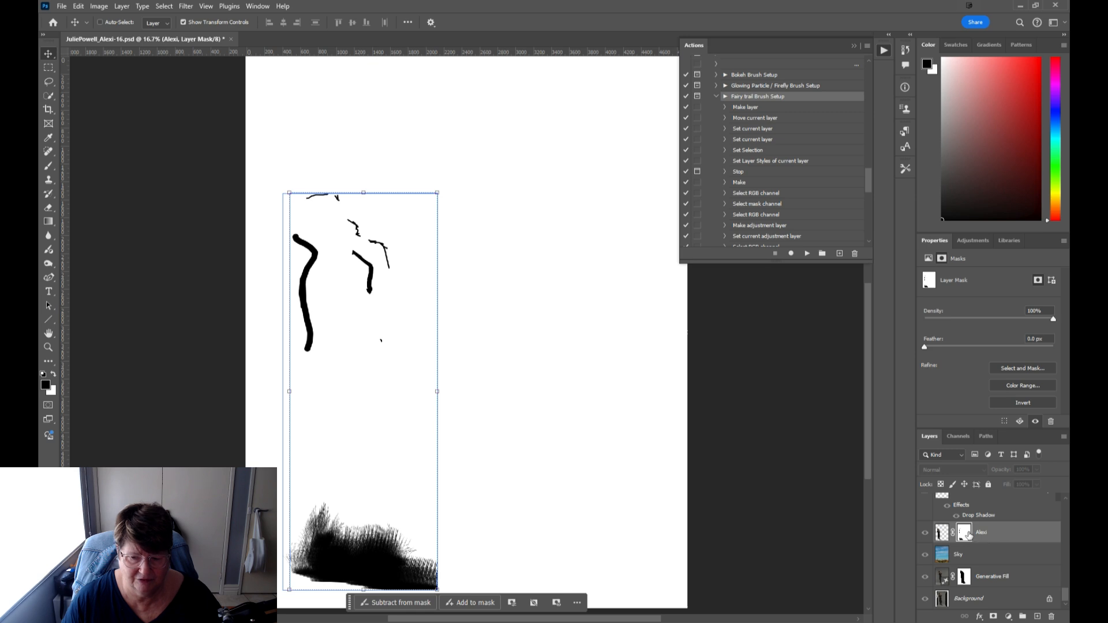
pyautogui.keyDown('alt'); pyautogui.click(966, 534); pyautogui.keyUp('alt')
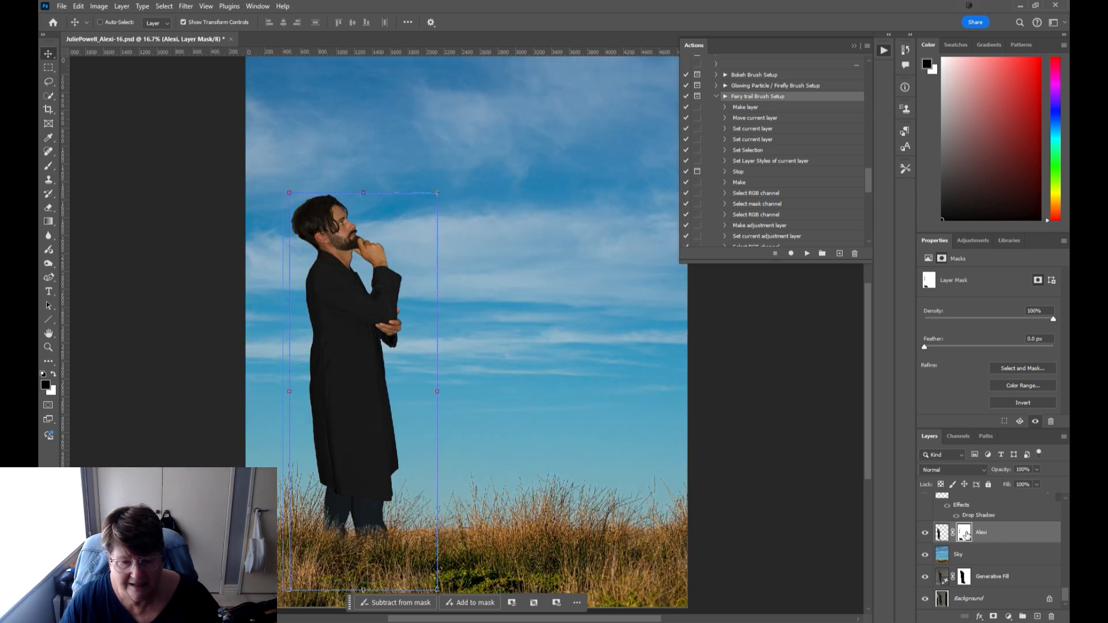
pyautogui.keyDown('shift'); pyautogui.click(965, 534); pyautogui.keyUp('shift')
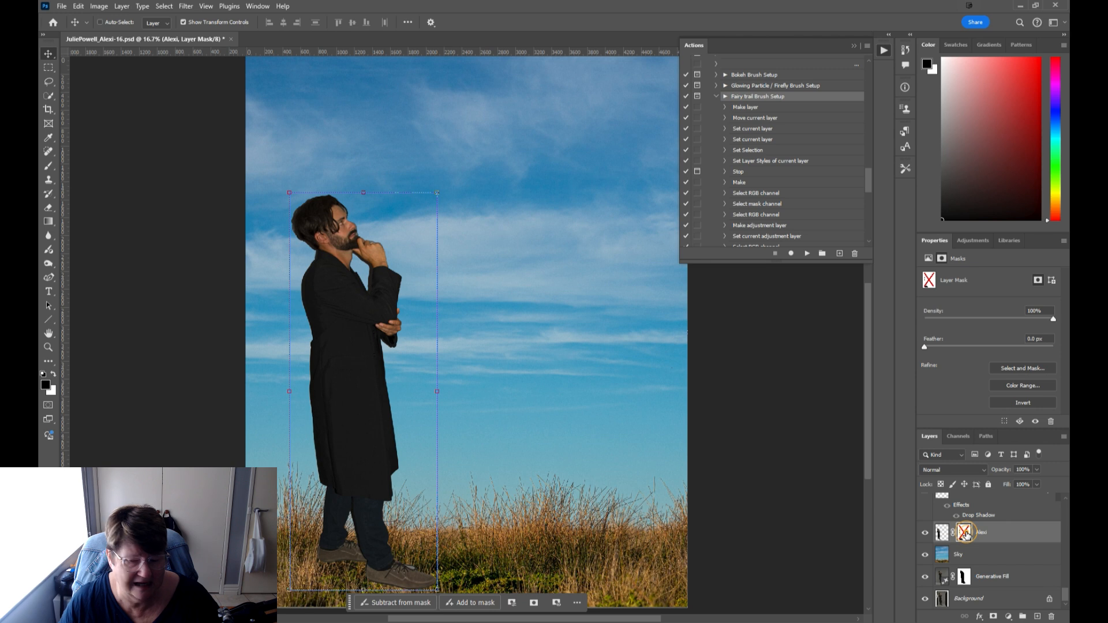
pyautogui.keyDown('shift'); pyautogui.click(966, 535); pyautogui.keyUp('shift')
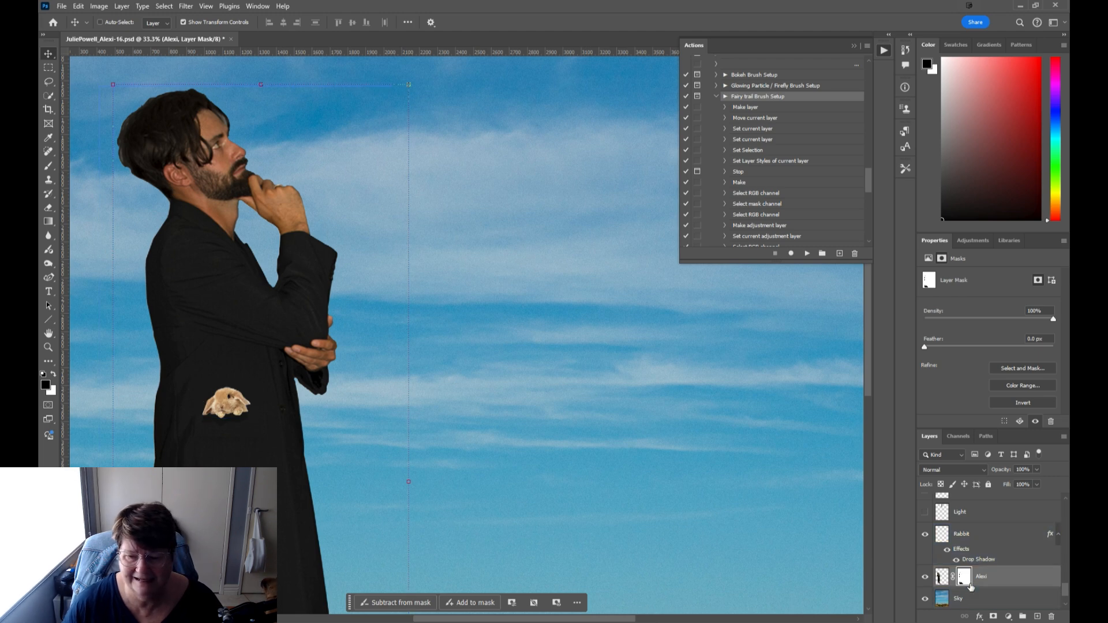
# Review the Drop Shadow settings in the Rabbit layer's style and keep them as set
pyautogui.click(976, 531)
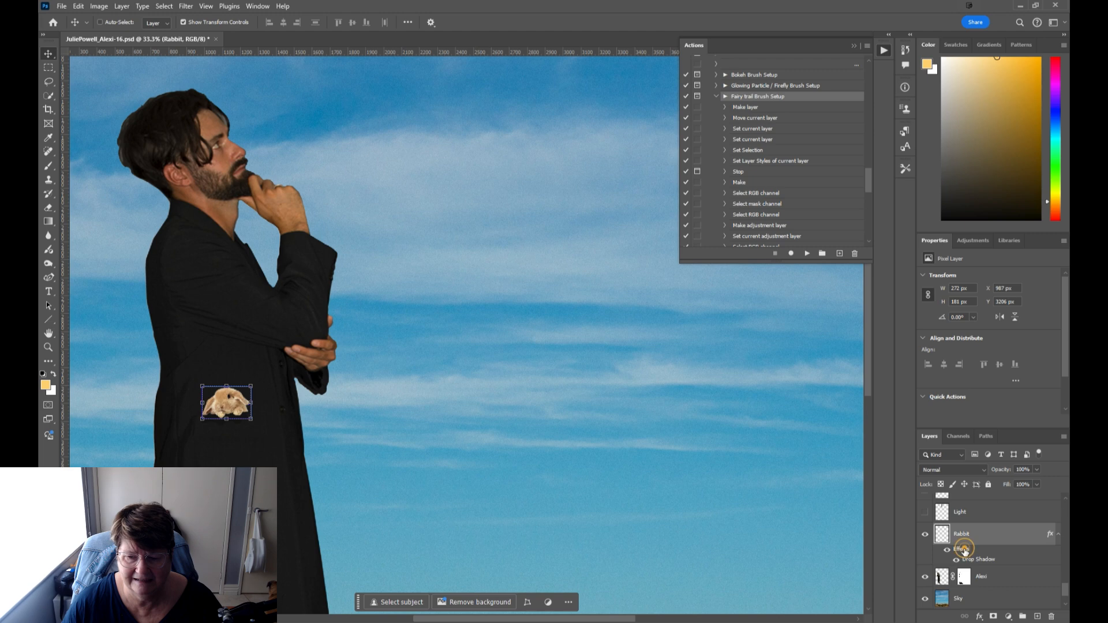
pyautogui.doubleClick(962, 550)
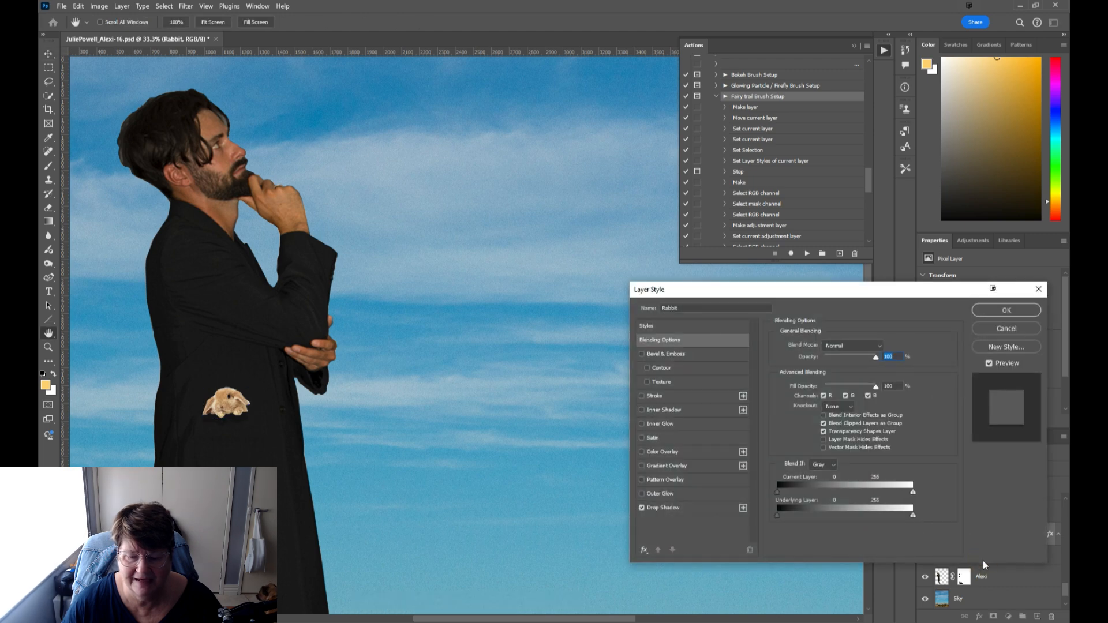
pyautogui.click(669, 509)
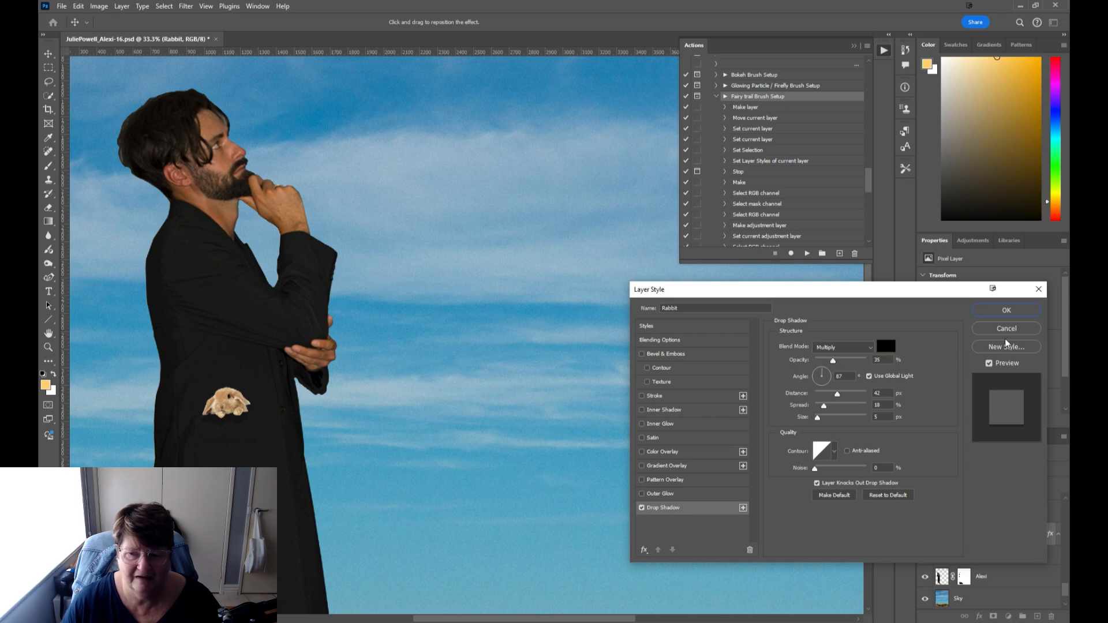
pyautogui.click(1009, 310)
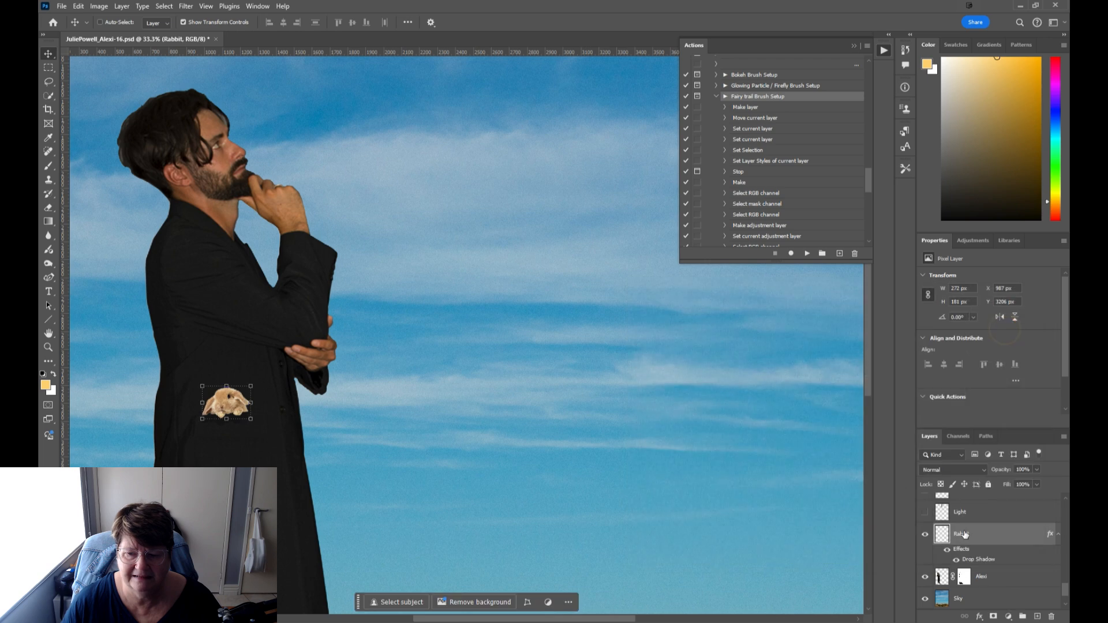
# Show the Light layer with the hanging bulb in the full composition and select it
pyautogui.hotkey('ctrl', '0')
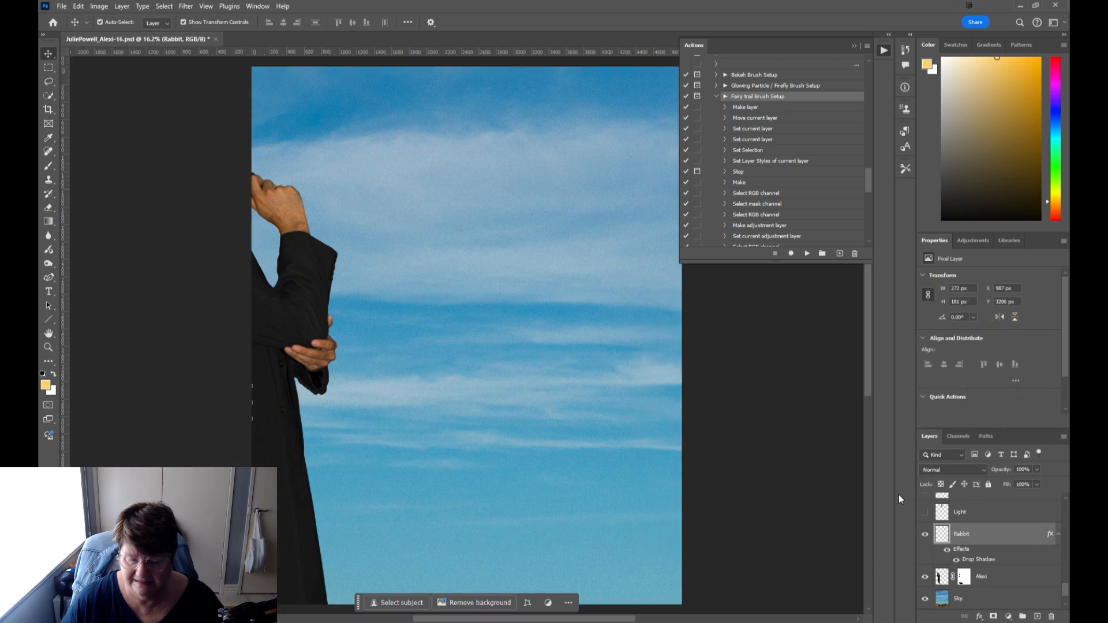
pyautogui.click(925, 512)
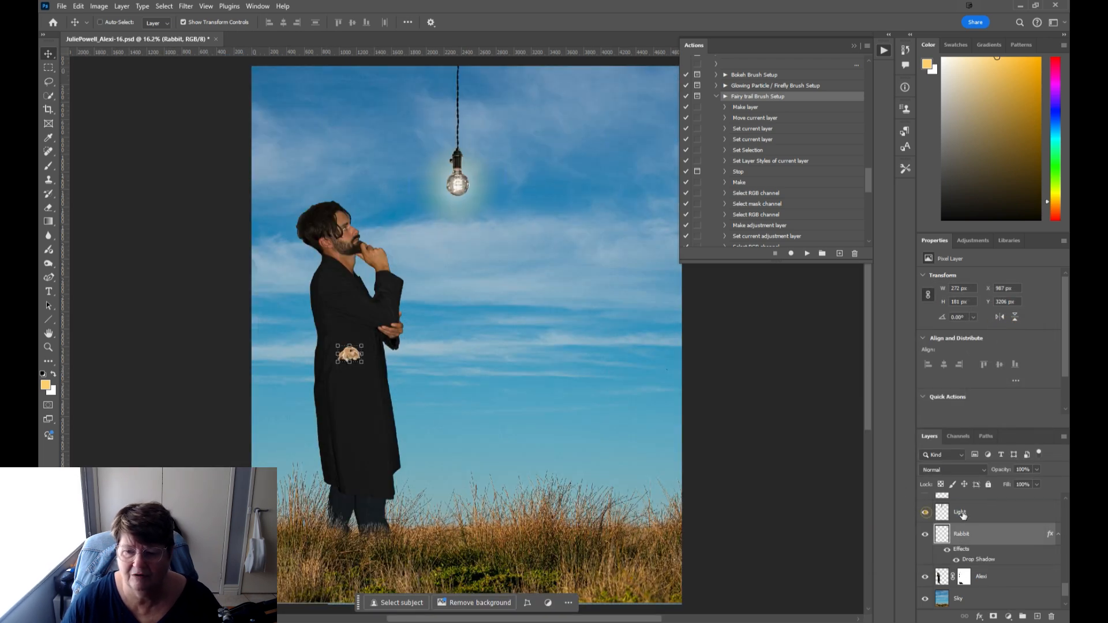
pyautogui.click(979, 516)
pyautogui.scroll(1, 980, 517)
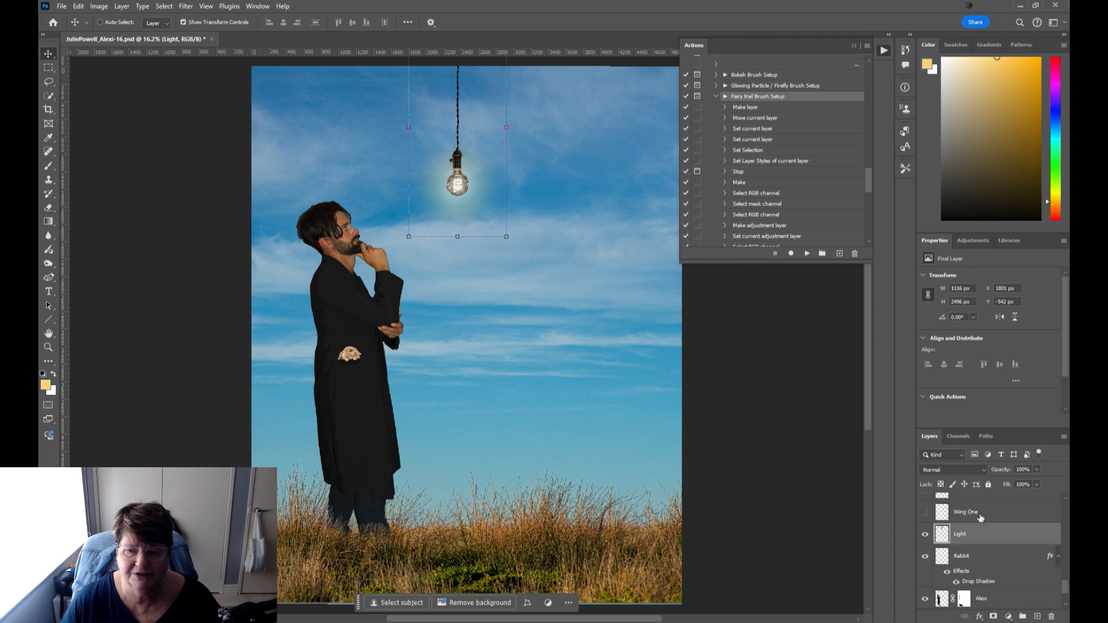
pyautogui.scroll(1, 980, 517)
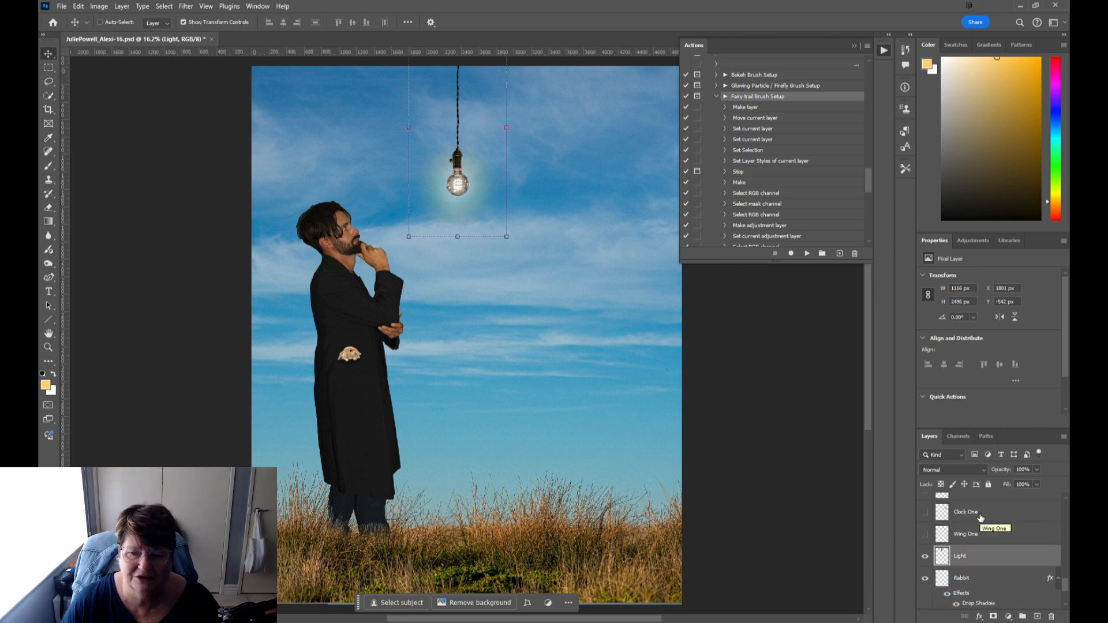
# Show the Wing One and Clock One layers and the layers of the second winged clock
pyautogui.click(925, 534)
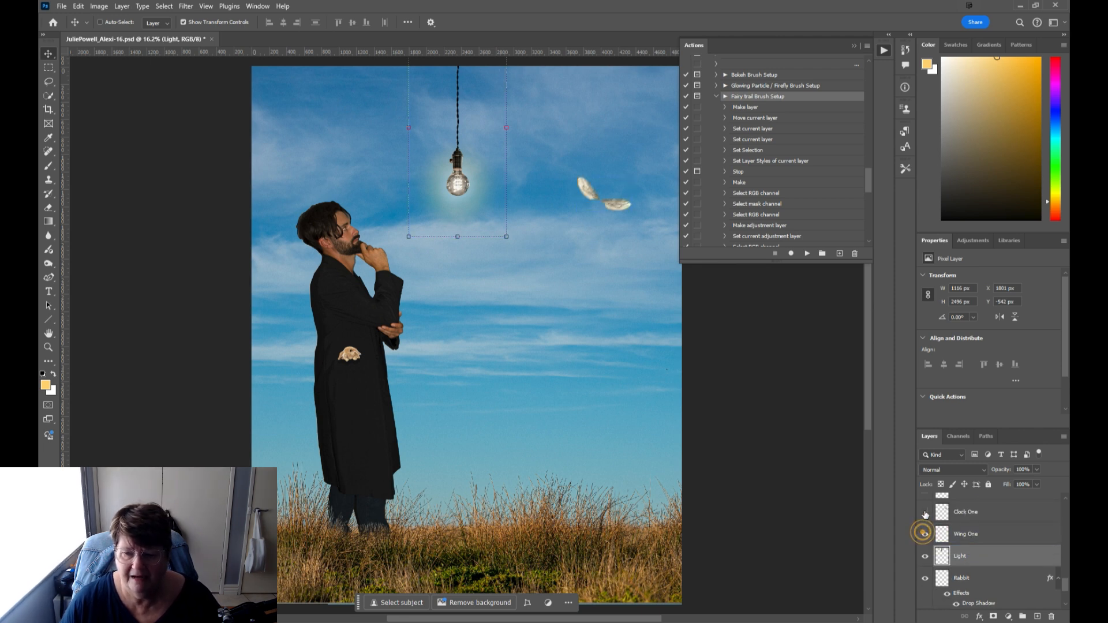
pyautogui.click(925, 512)
pyautogui.scroll(2, 973, 529)
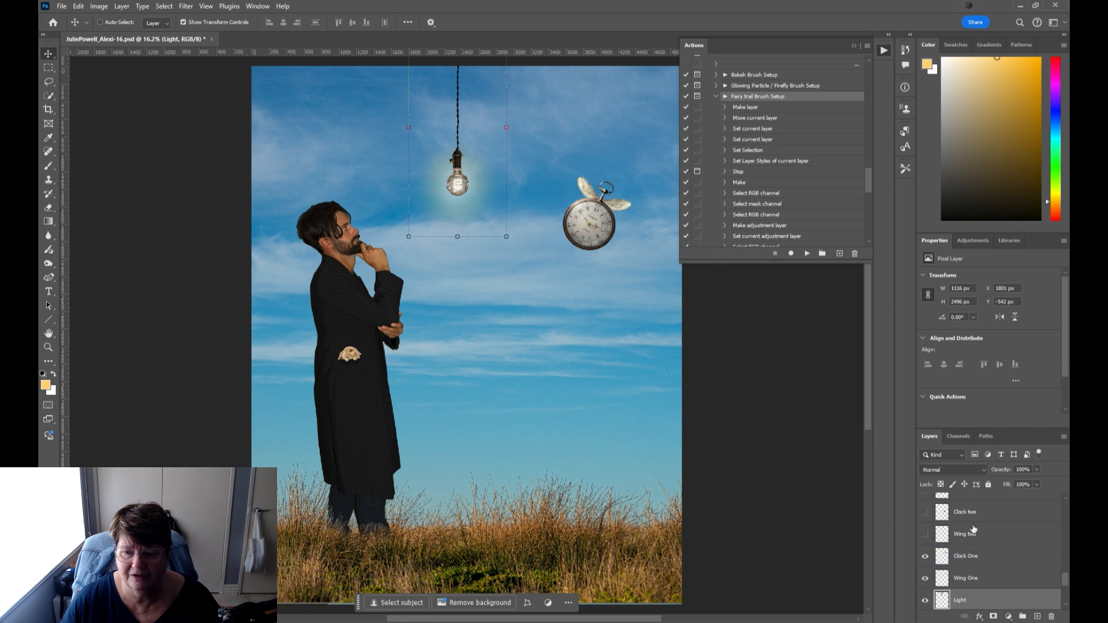
pyautogui.click(925, 511)
pyautogui.click(975, 512)
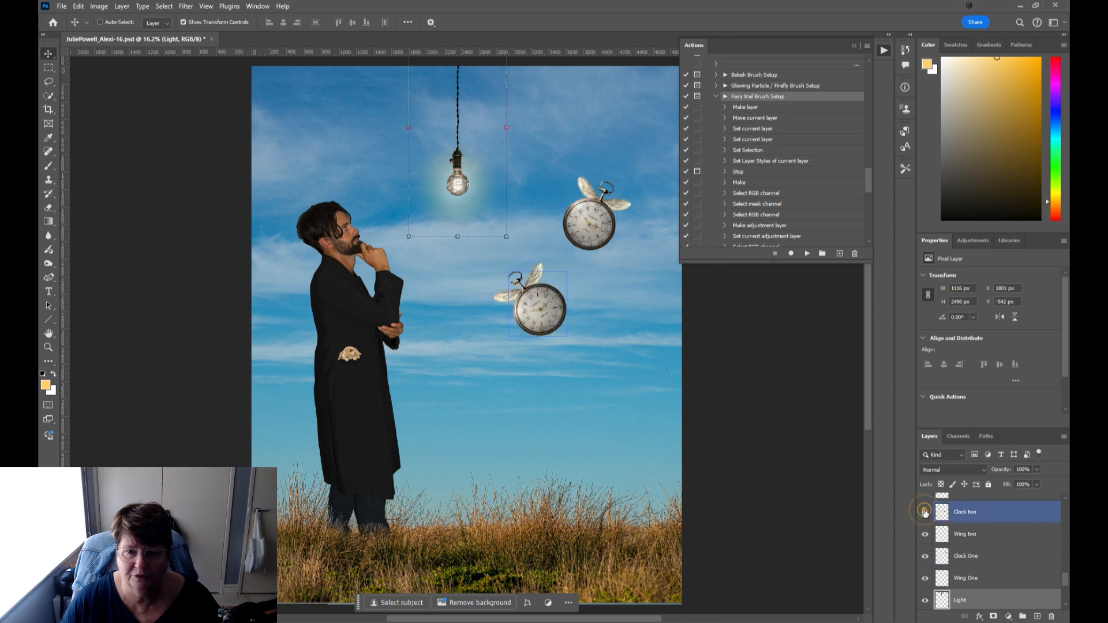
pyautogui.click(978, 562)
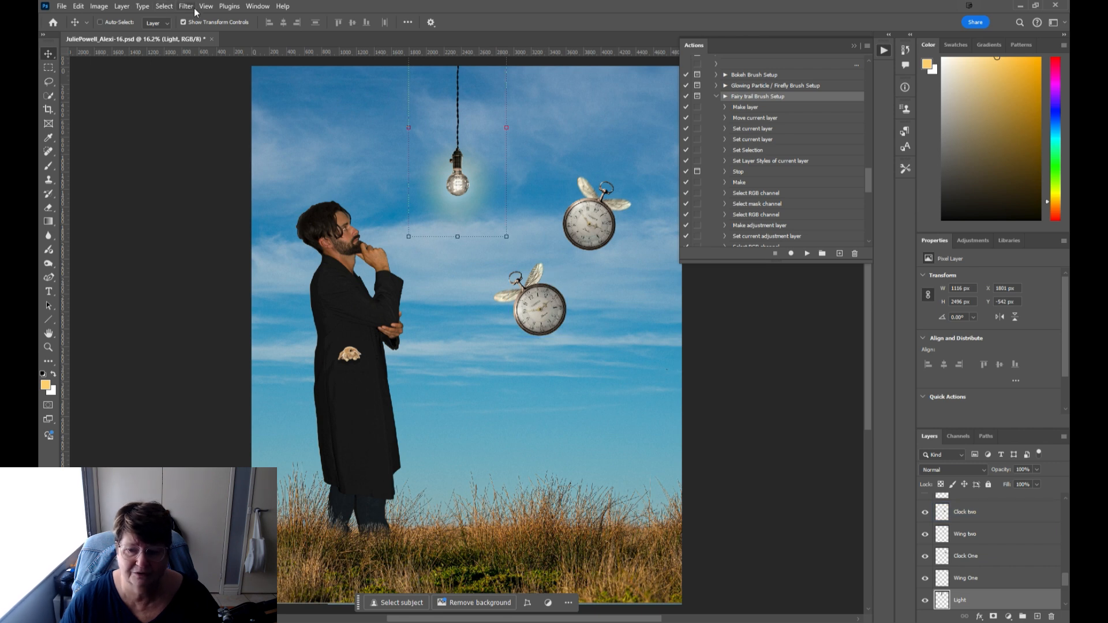
# Try a Motion Blur with a shorter distance at a 56° angle on the Wing One layer
pyautogui.click(976, 578)
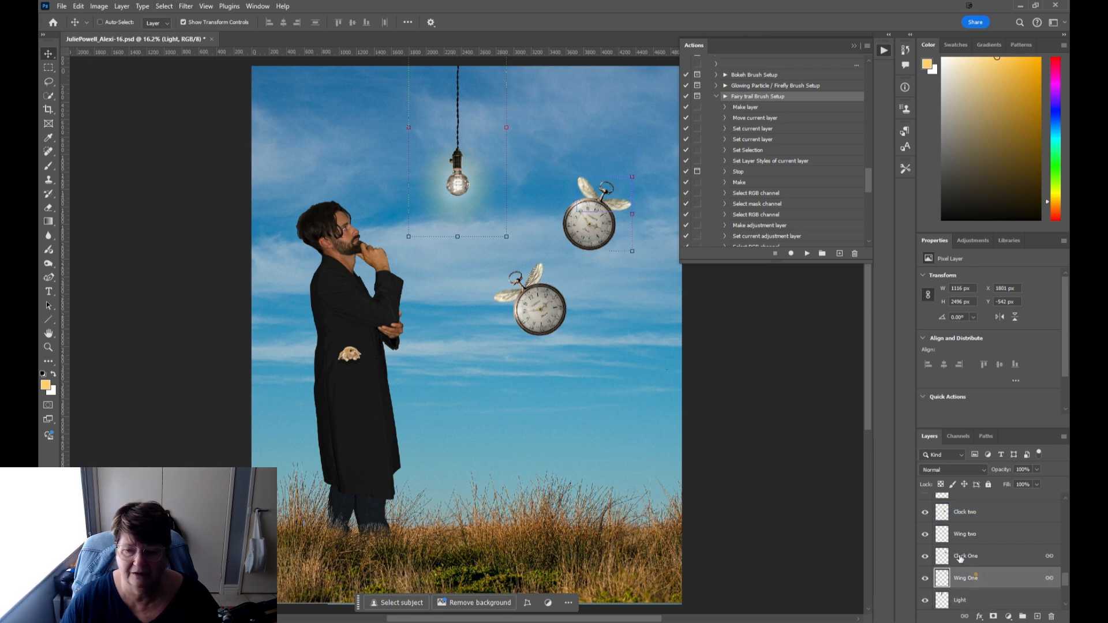
pyautogui.click(186, 6)
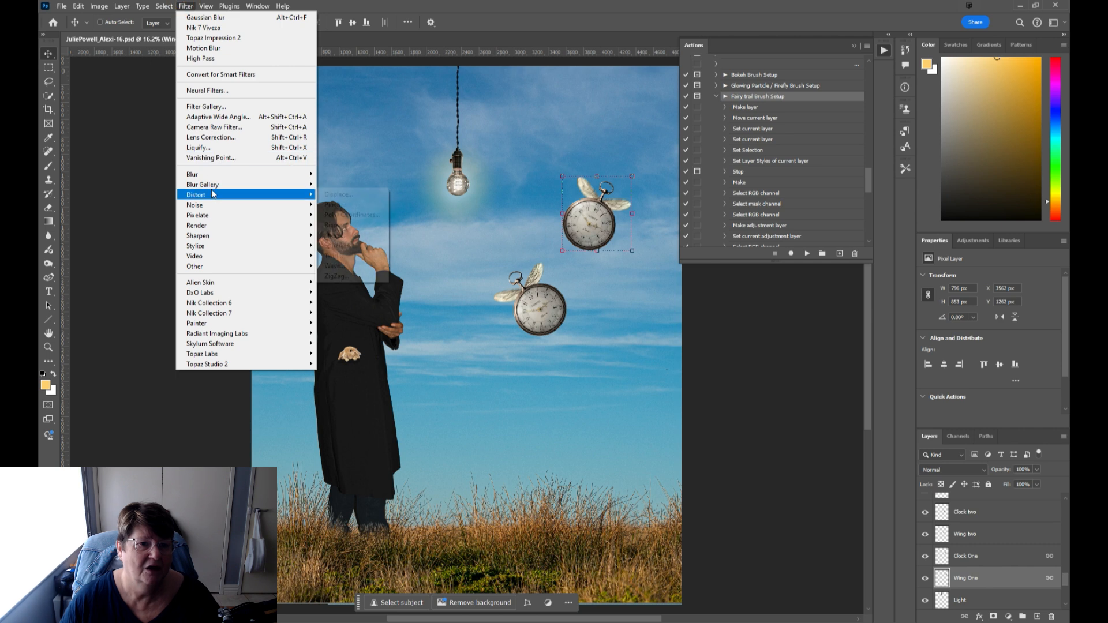
pyautogui.moveTo(234, 186)
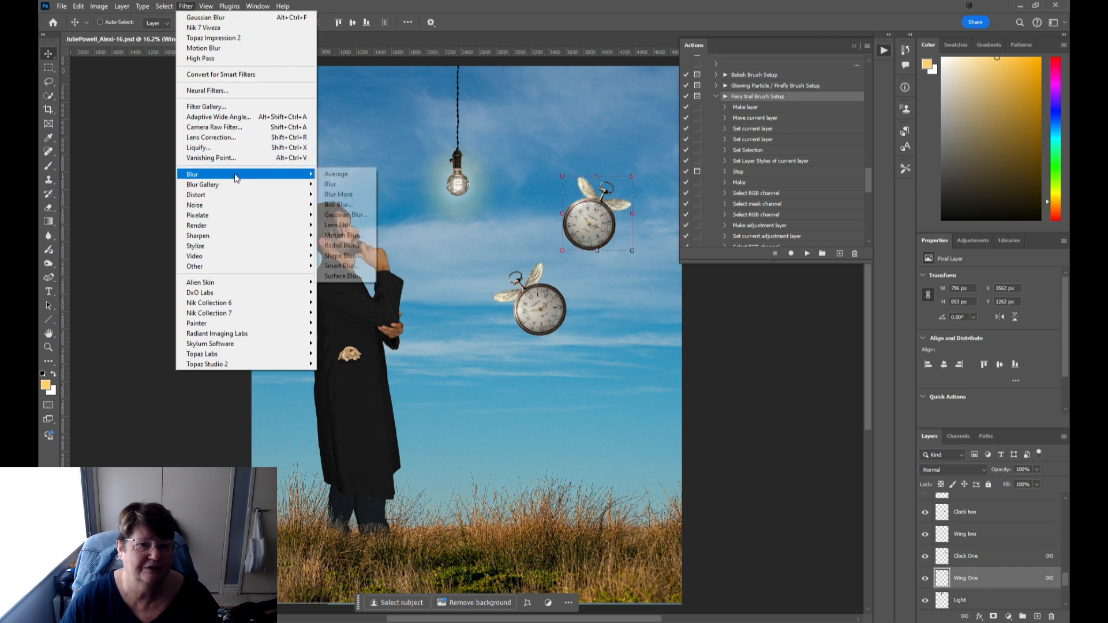
pyautogui.click(370, 239)
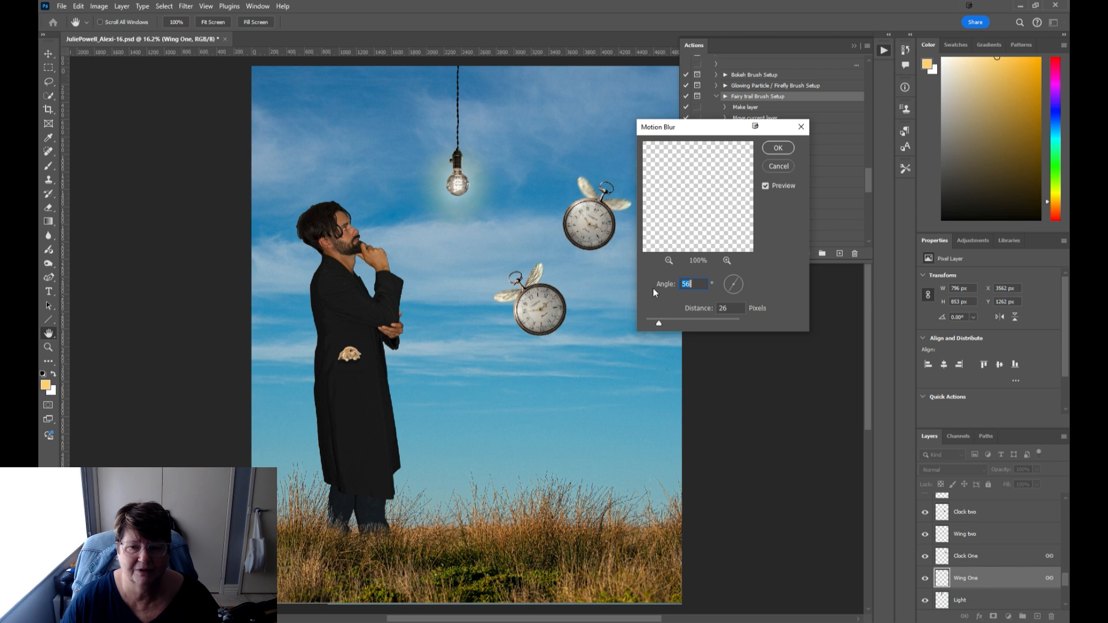
pyautogui.moveTo(659, 323)
pyautogui.mouseDown()
pyautogui.moveTo(700, 325)
pyautogui.moveTo(654, 319)
pyautogui.mouseUp()
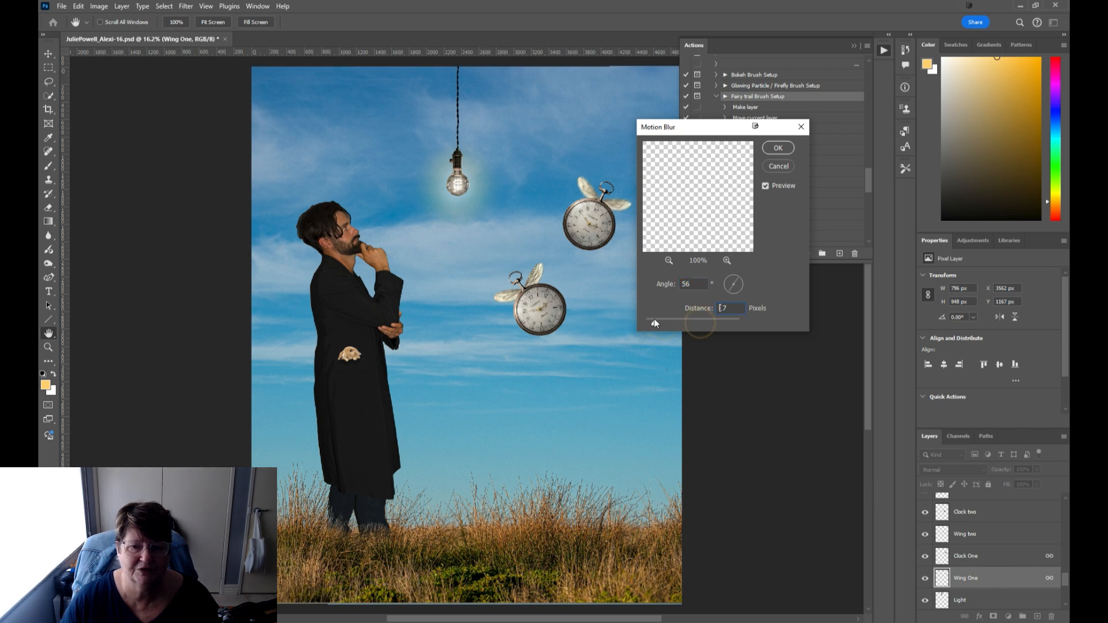
pyautogui.click(773, 166)
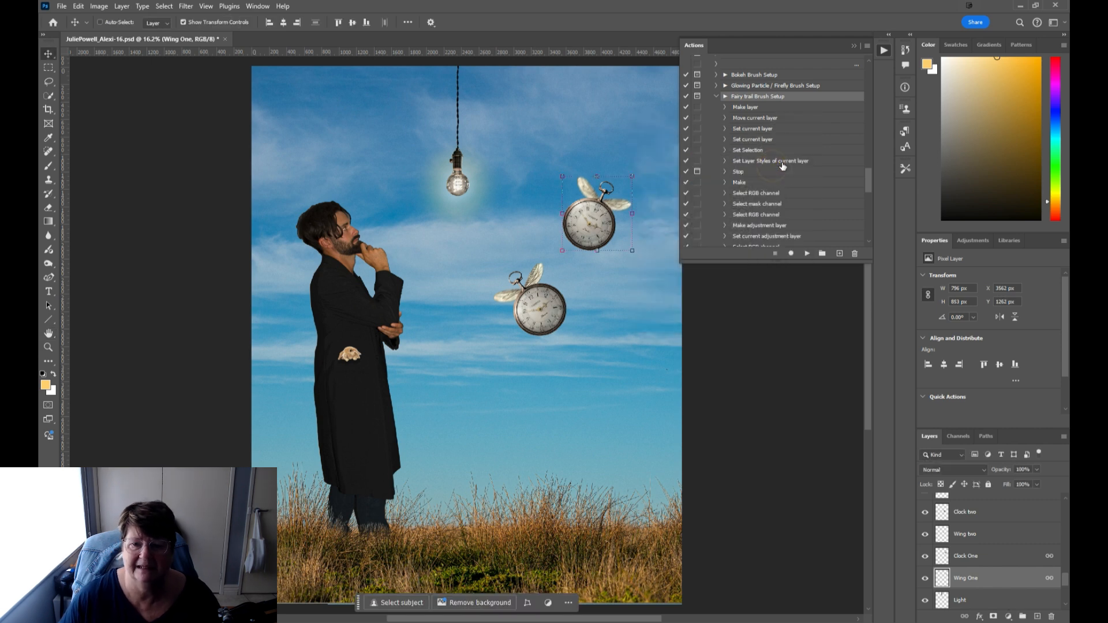
# Show the Cloud Left and Cloud Right layers in the sky above the man
pyautogui.scroll(2, 1010, 579)
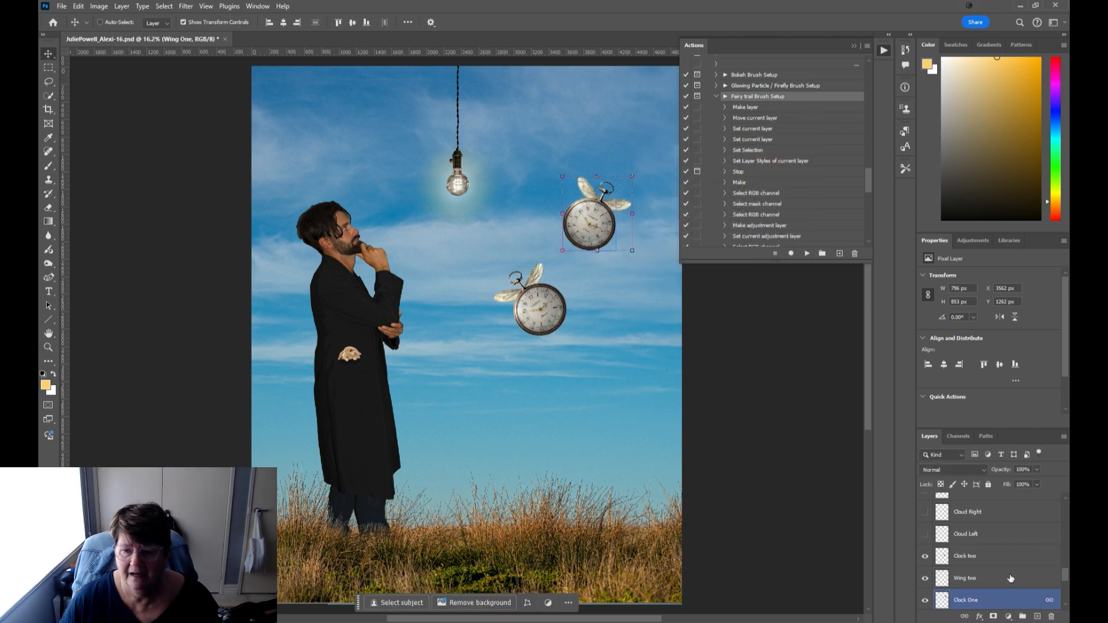
pyautogui.click(922, 534)
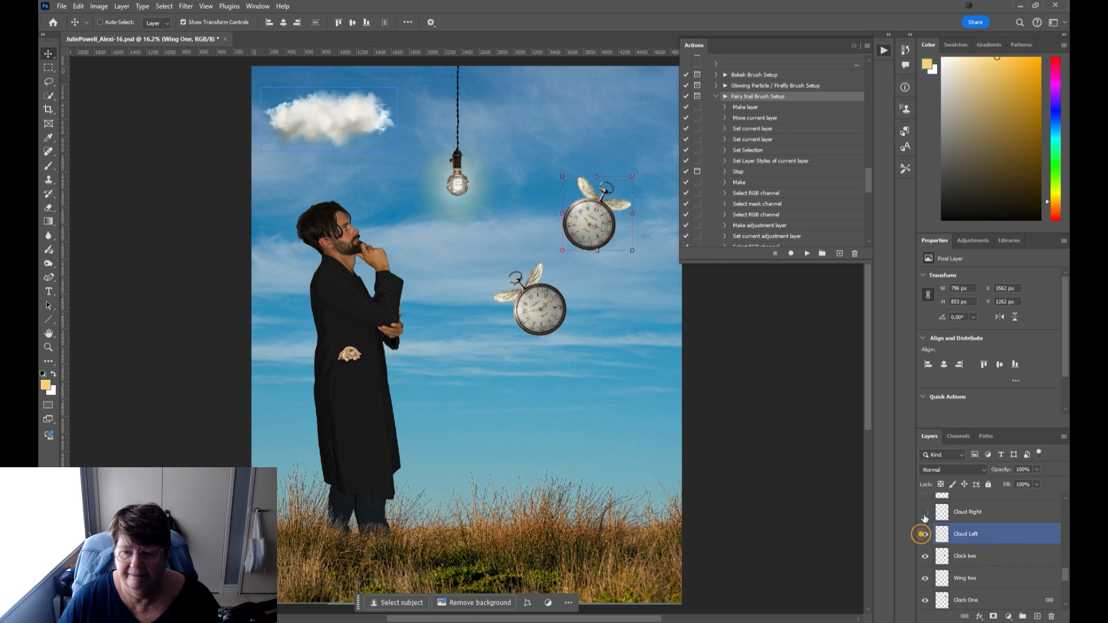
pyautogui.click(926, 511)
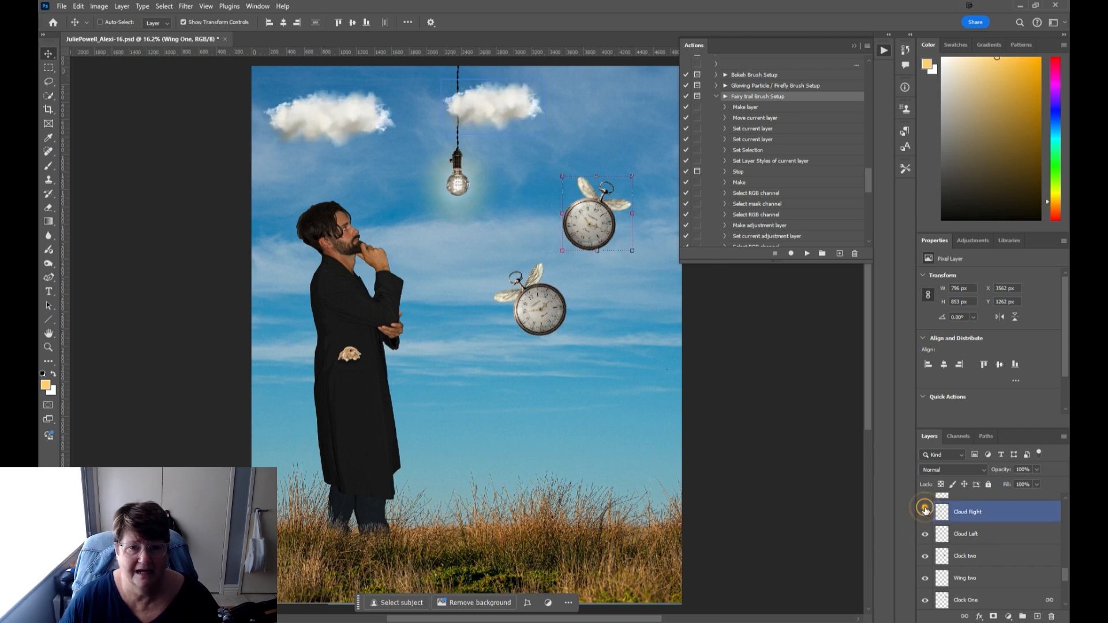
pyautogui.click(970, 533)
pyautogui.keyDown('ctrl'); pyautogui.click(519, 107); pyautogui.keyUp('ctrl')
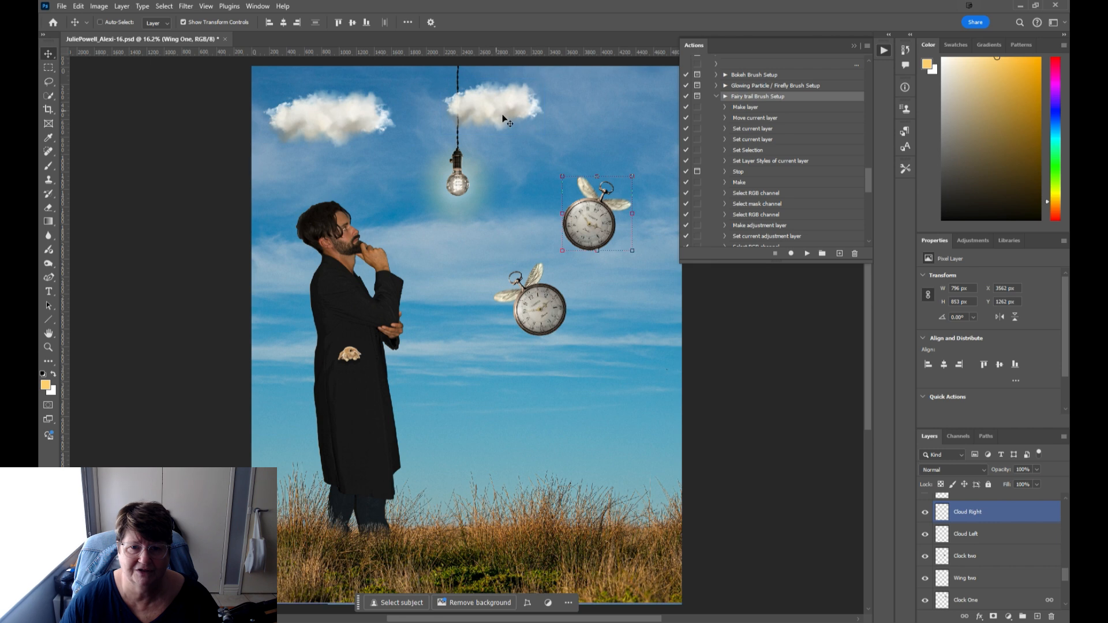
# Show the tree left and Tree right layers to frame the upper corners with branches
pyautogui.scroll(2, 981, 554)
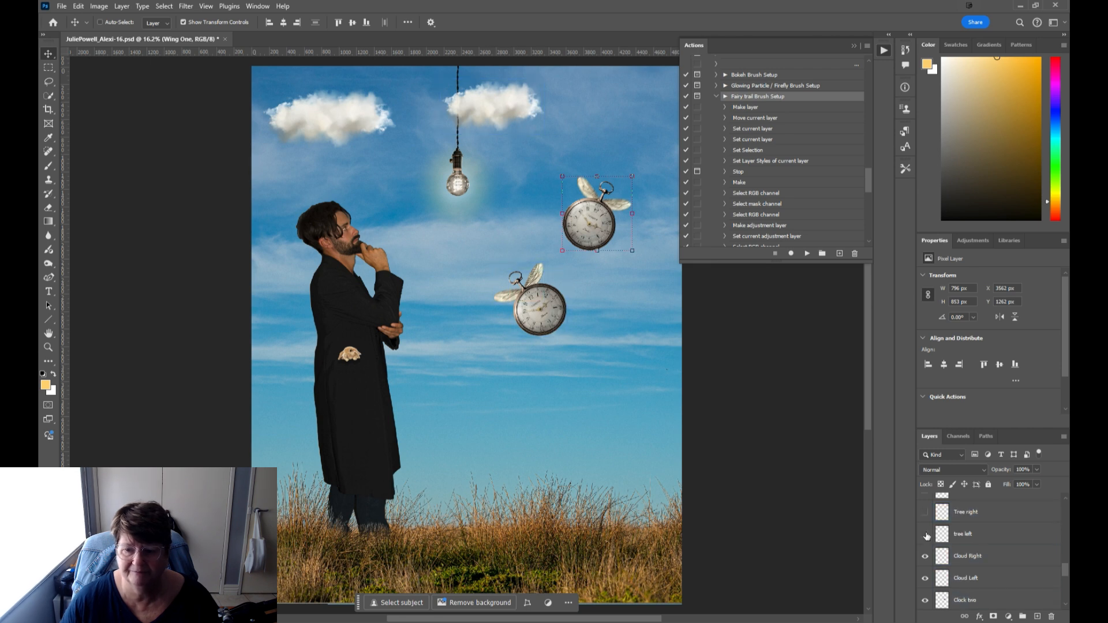
pyautogui.click(926, 536)
pyautogui.click(924, 512)
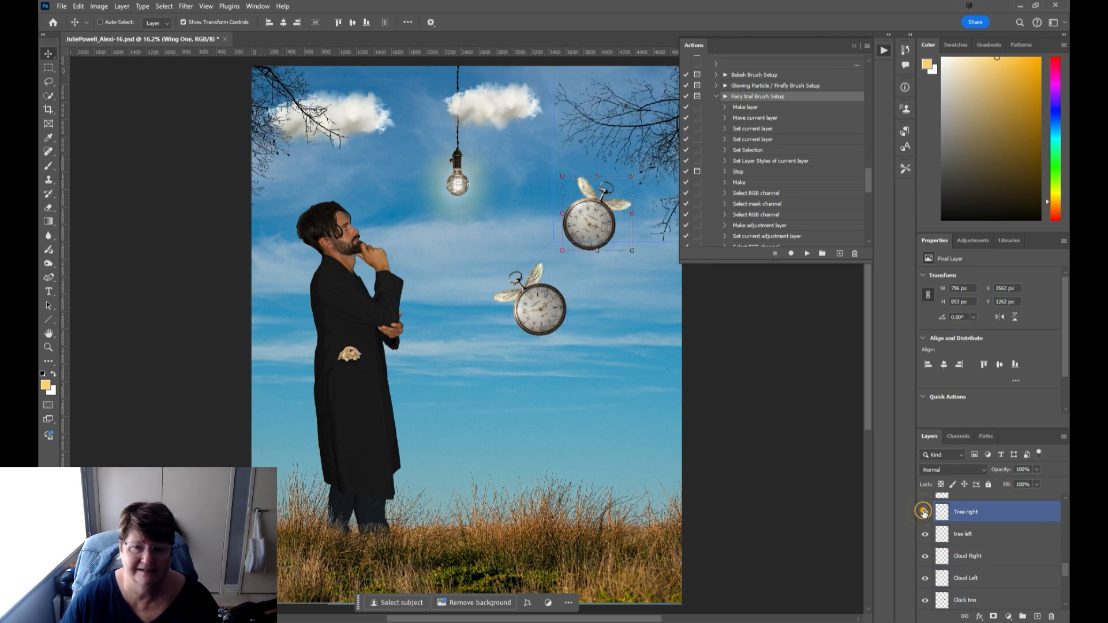
# Show the Owl layer so the owl sits on the man's head
pyautogui.scroll(2, 932, 531)
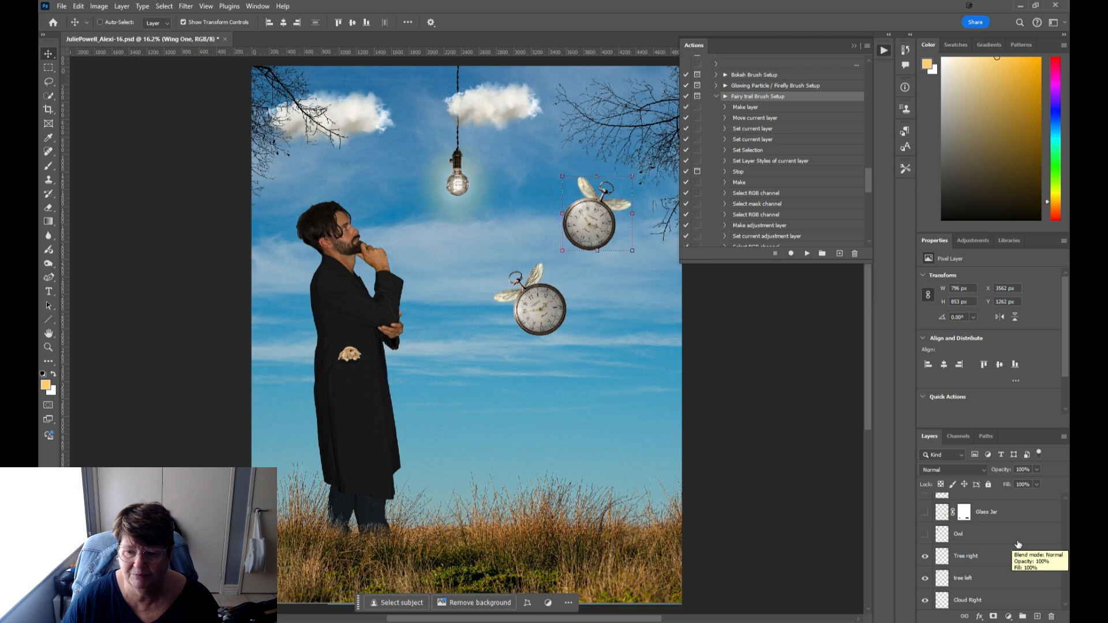
pyautogui.click(925, 534)
pyautogui.click(984, 542)
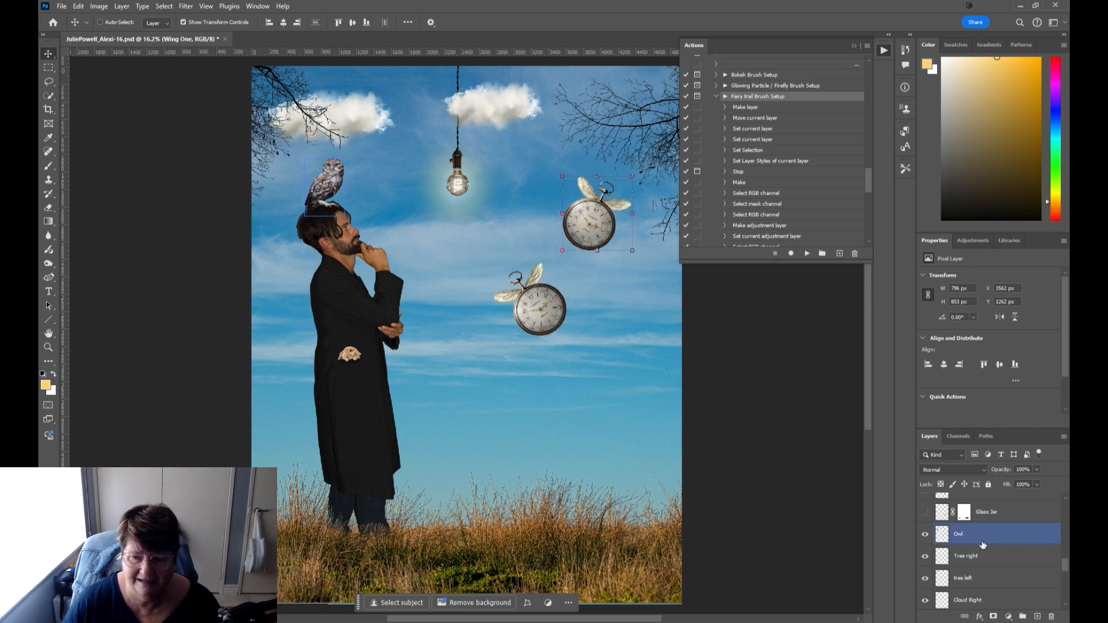
# Show the Glass Jar layer in the grass and check the effect of its layer mask
pyautogui.scroll(1, 983, 544)
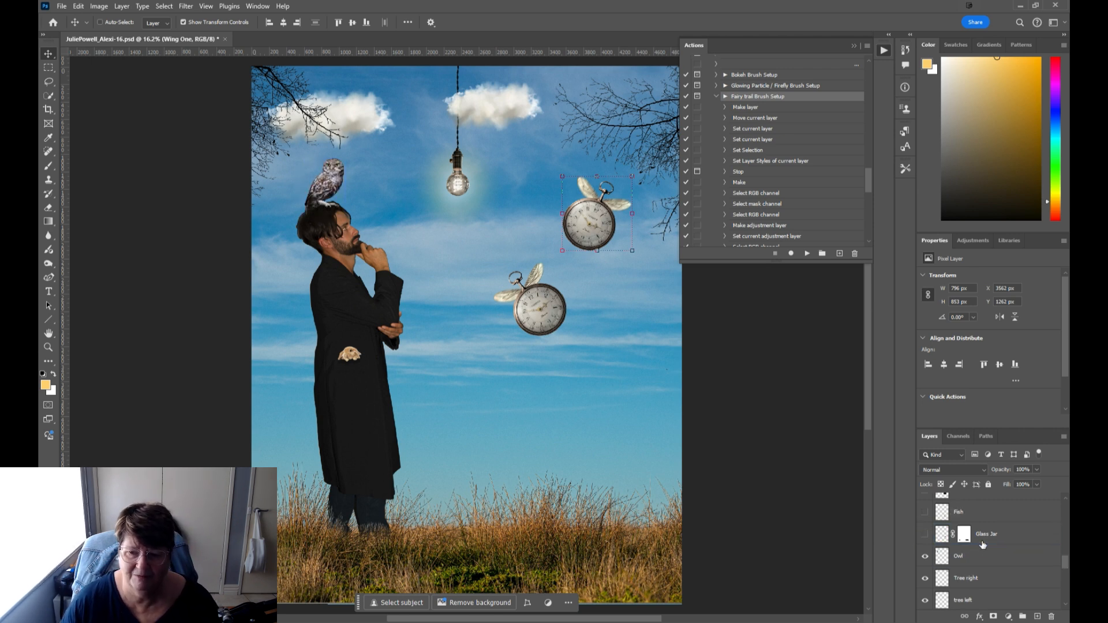
pyautogui.click(925, 535)
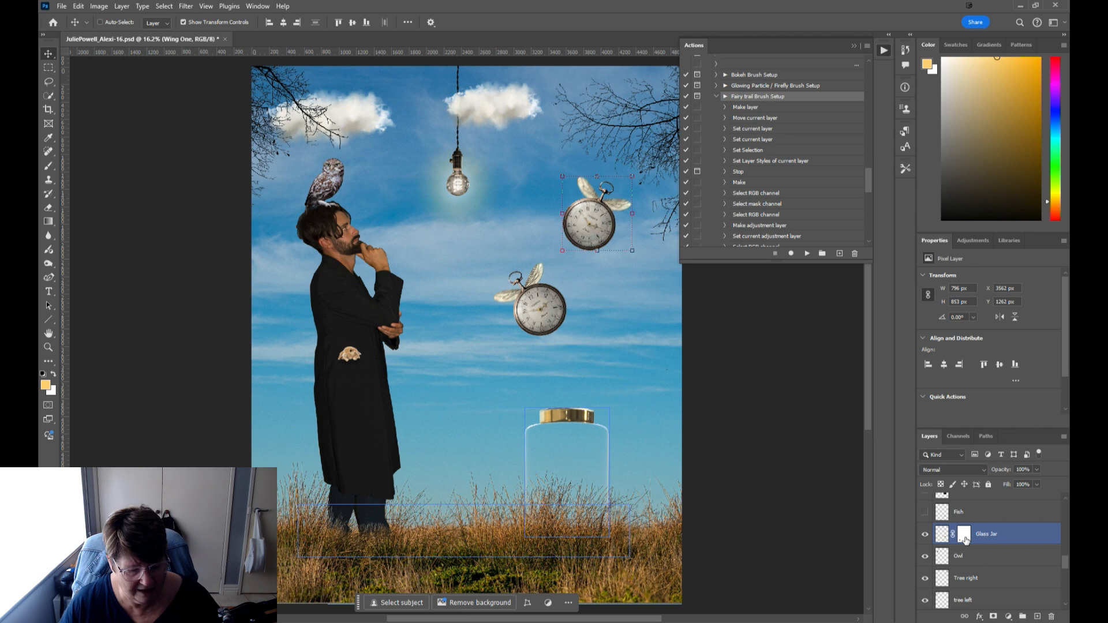
pyautogui.keyDown('shift'); pyautogui.click(965, 538); pyautogui.keyUp('shift')
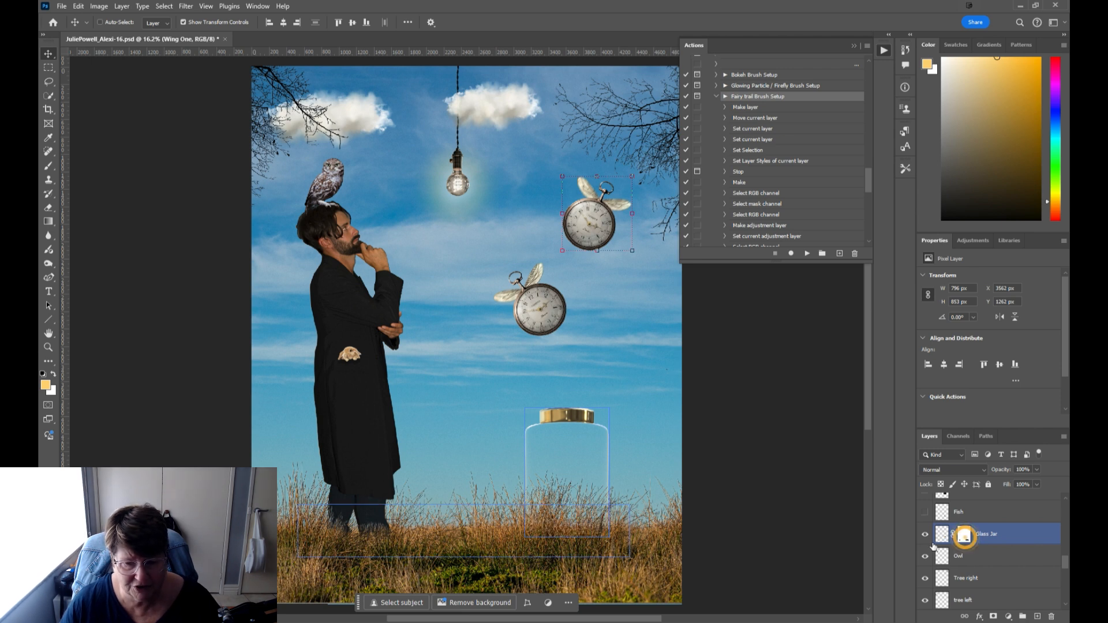
pyautogui.keyDown('shift'); pyautogui.click(965, 538); pyautogui.keyUp('shift')
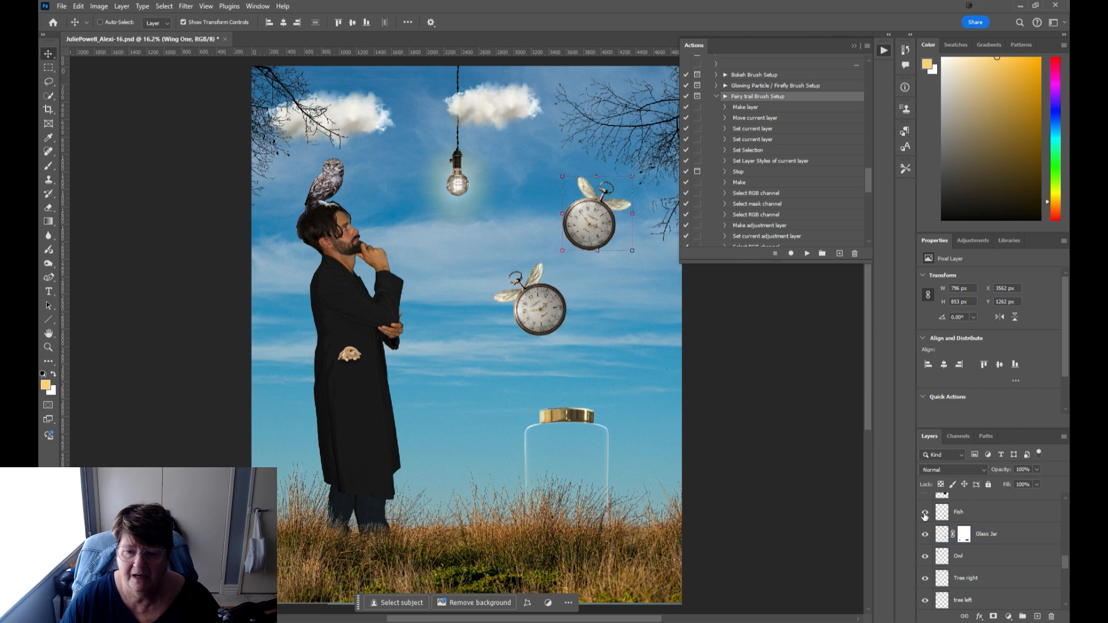
# Show the Fish and Splash layers inside the jar and set the Splash layer's blend mode to Screen
pyautogui.click(925, 512)
pyautogui.scroll(2, 993, 554)
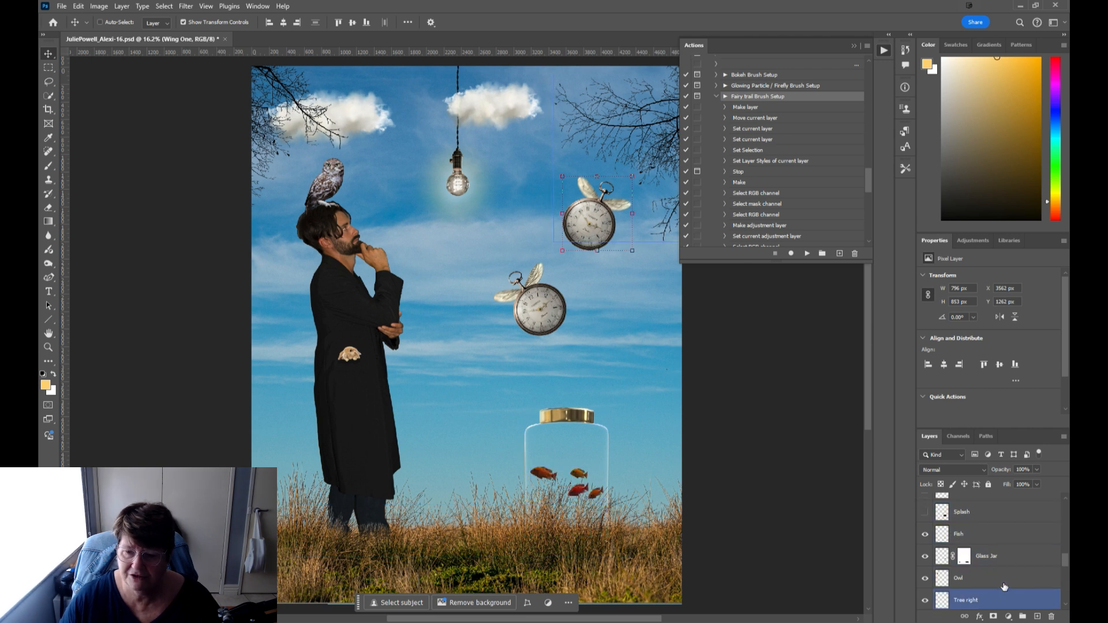
pyautogui.click(924, 534)
pyautogui.click(992, 538)
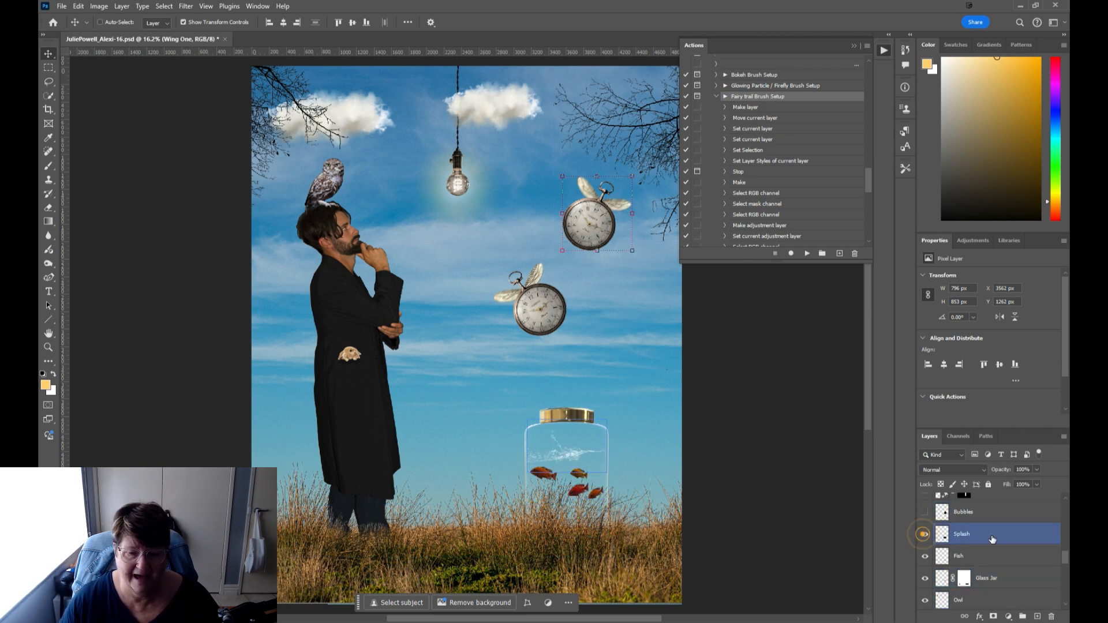
pyautogui.click(961, 469)
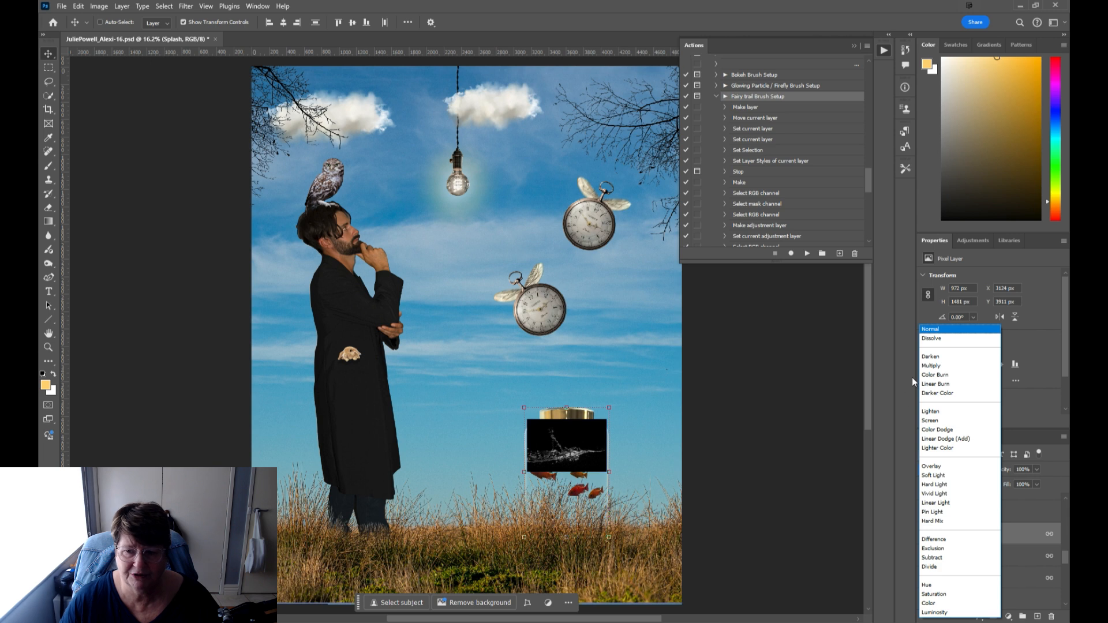
pyautogui.click(936, 420)
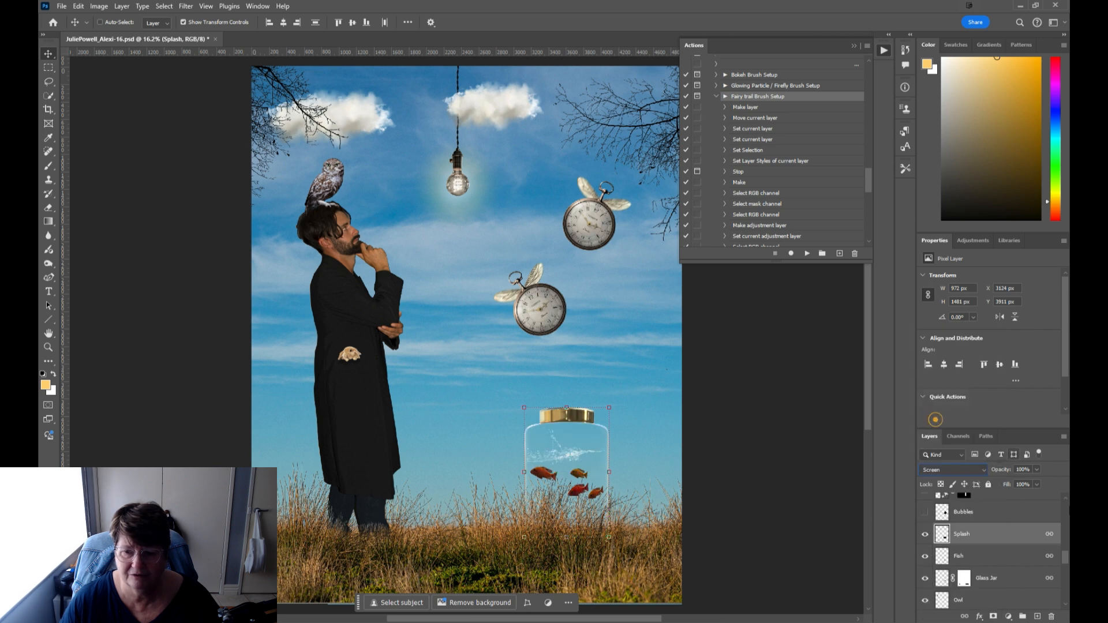
# Show the Bubbles layer above the jar and the generated ladder layer leaning against the glass
pyautogui.scroll(1, 931, 541)
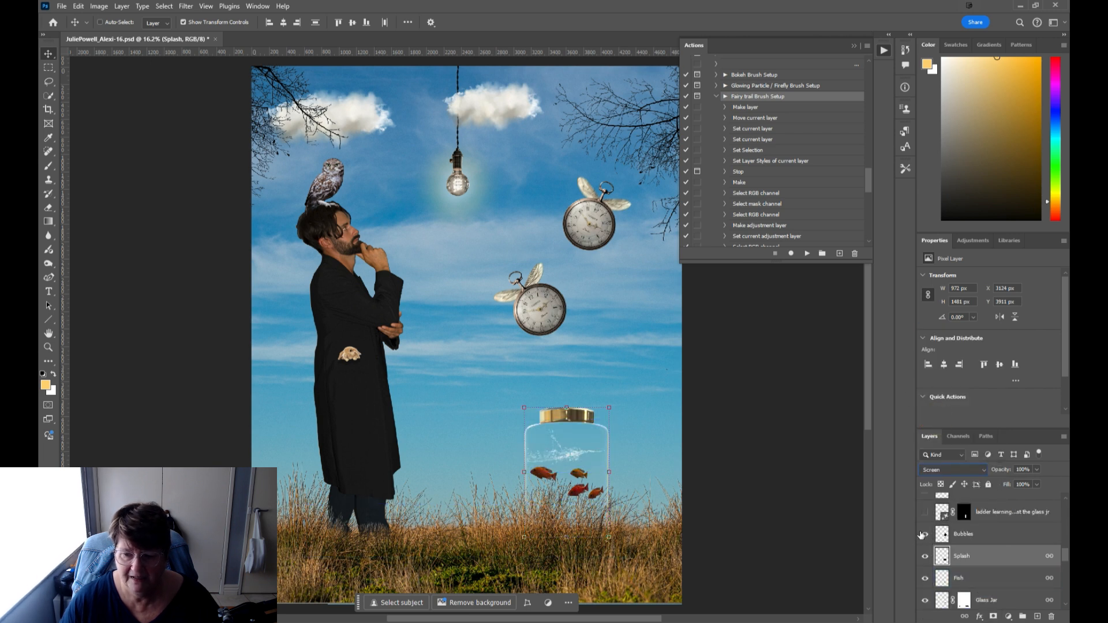
pyautogui.click(957, 535)
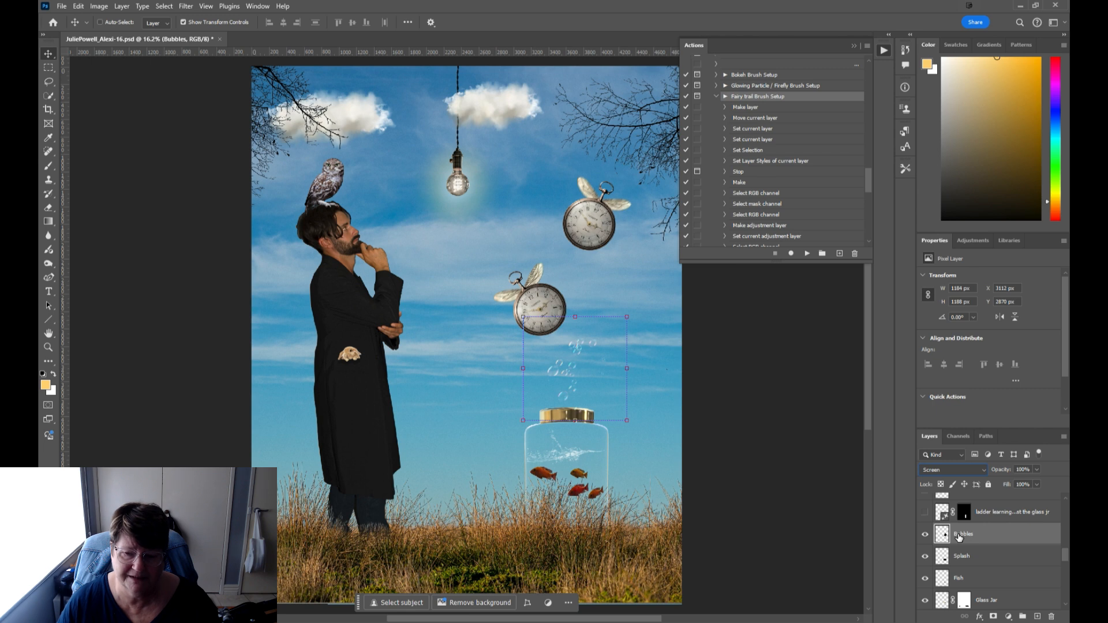
pyautogui.click(925, 512)
pyautogui.click(997, 512)
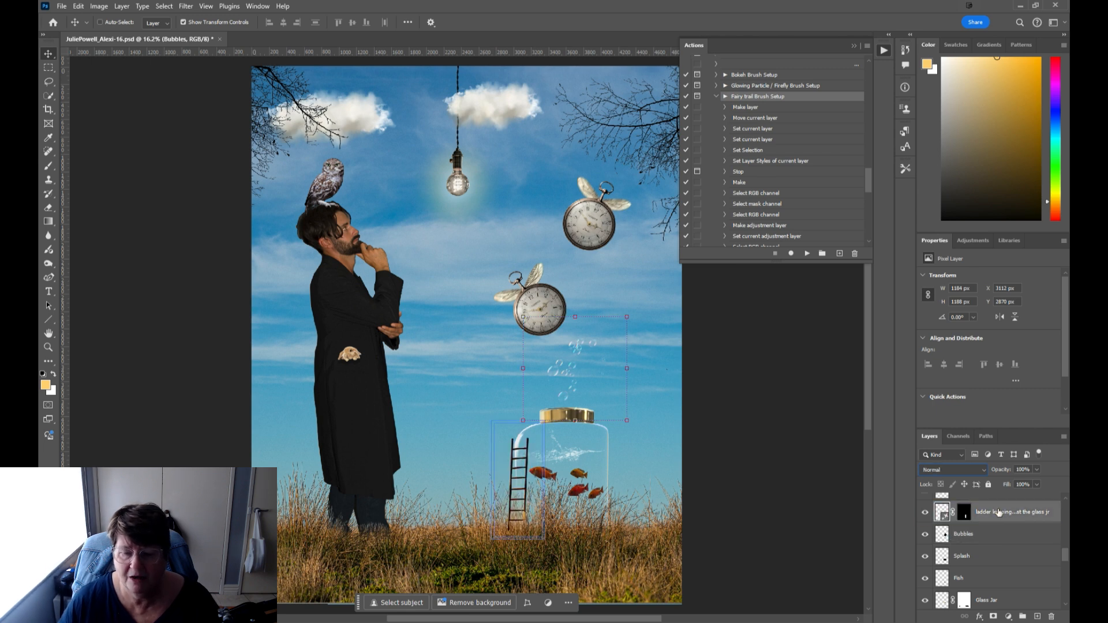
pyautogui.click(925, 512)
pyautogui.click(924, 512)
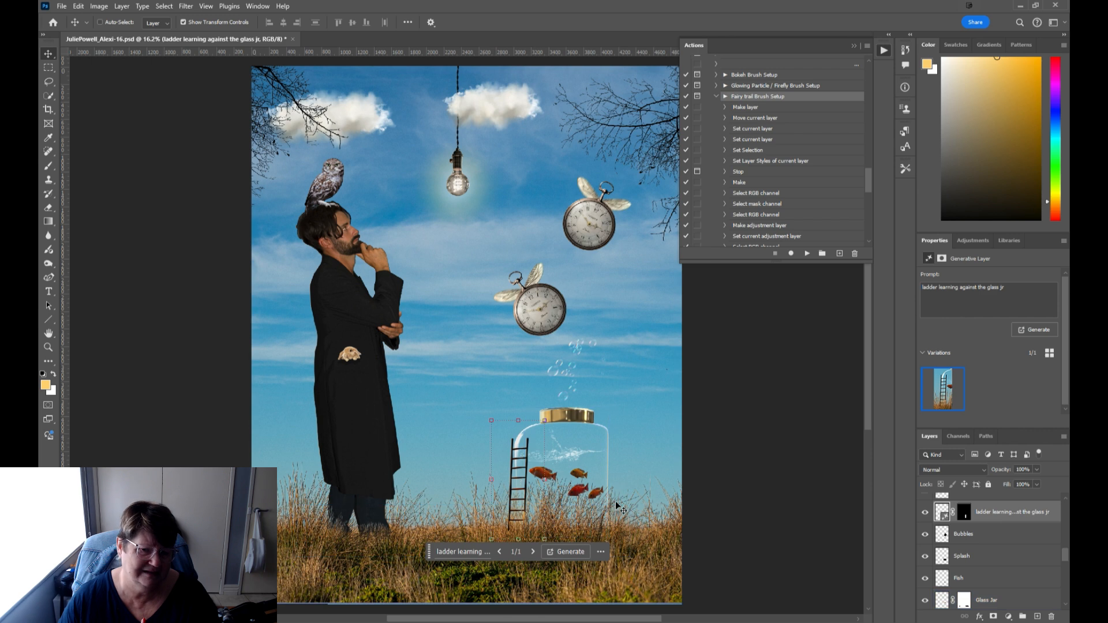
# Show the Wheat I, Wheat II and Wheat III layers around the man's coat and the jar
pyautogui.scroll(2, 999, 596)
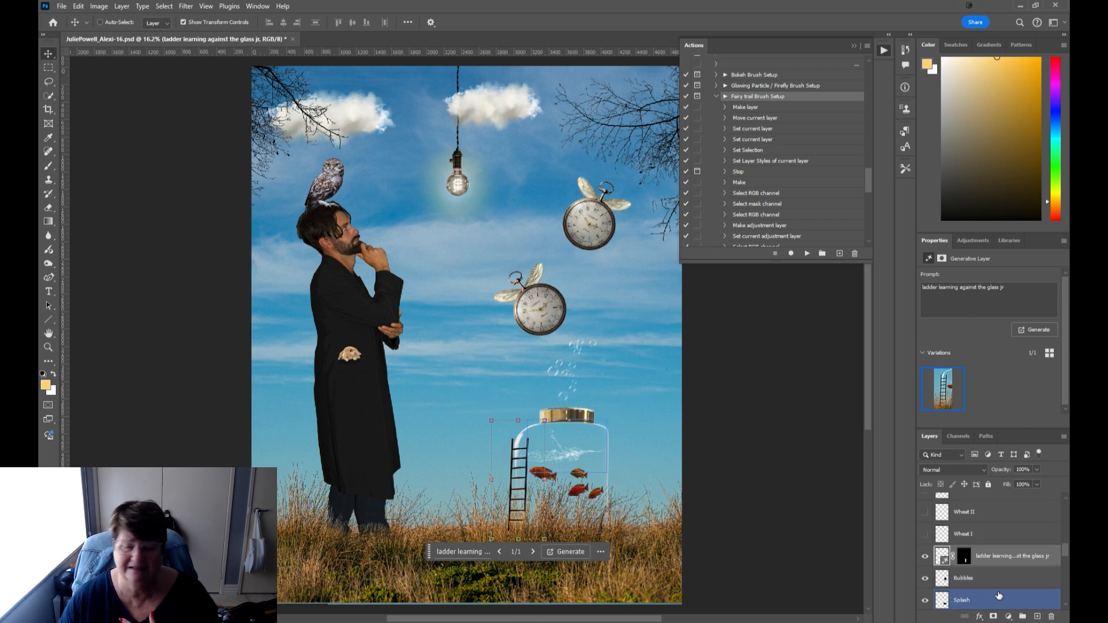
pyautogui.click(924, 534)
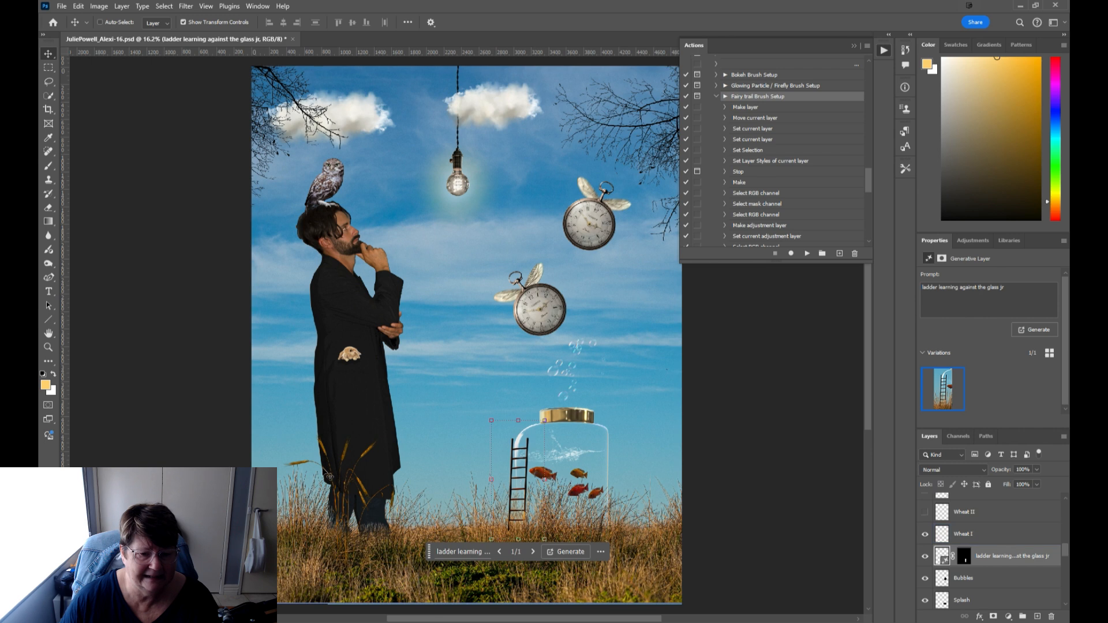
pyautogui.click(924, 512)
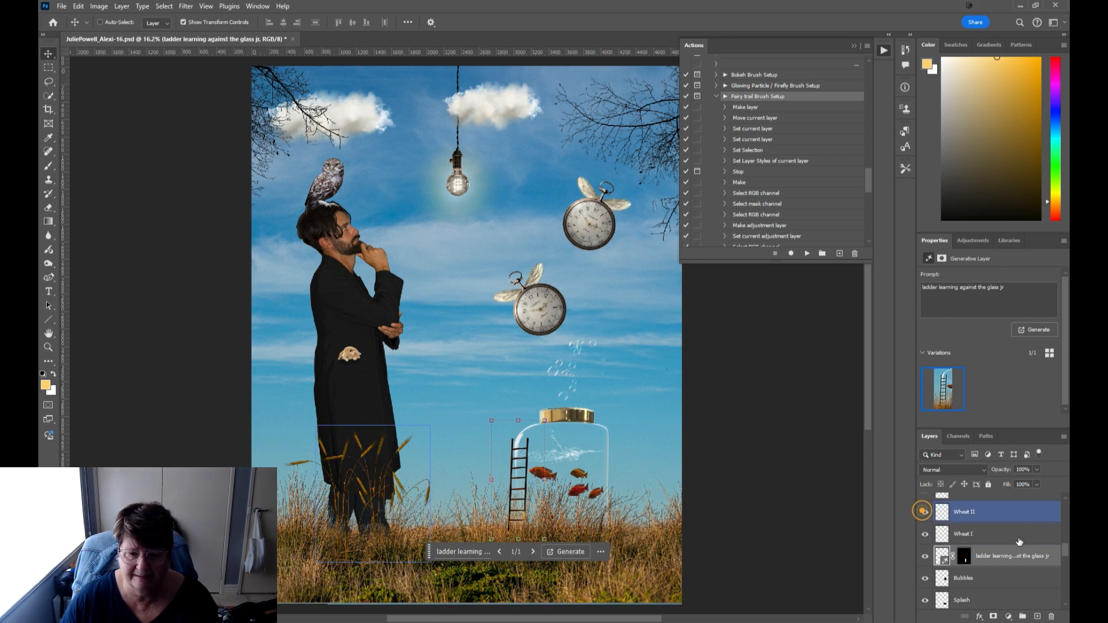
pyautogui.scroll(2, 1019, 541)
pyautogui.click(925, 535)
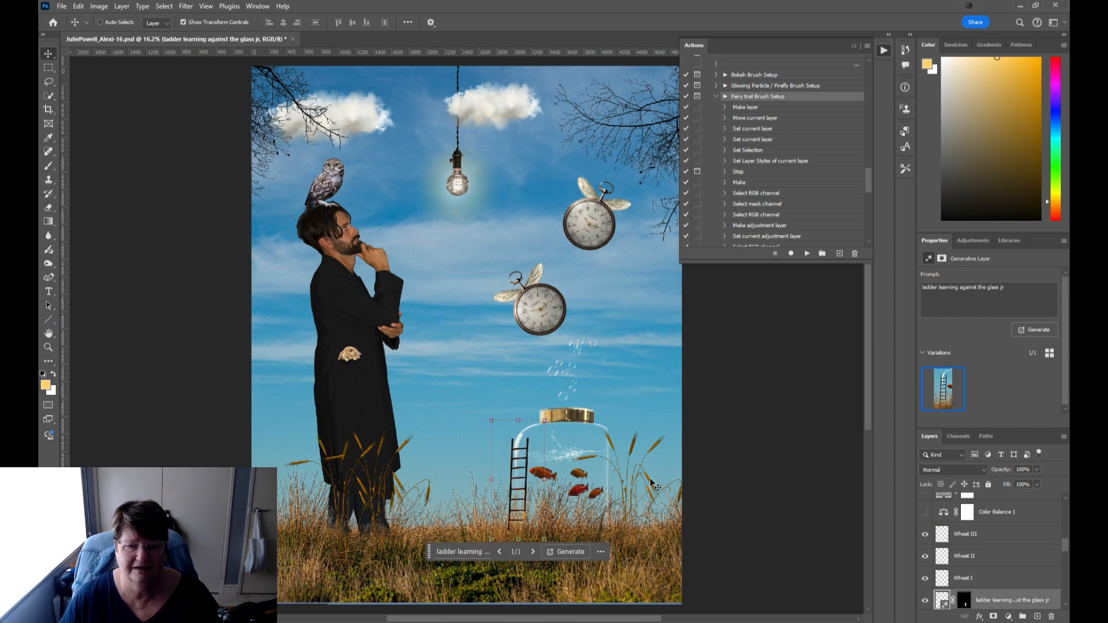
# Show the Color Balance 1 adjustment and the LIGHT GLOW gradient layer over the composition
pyautogui.scroll(2, 997, 577)
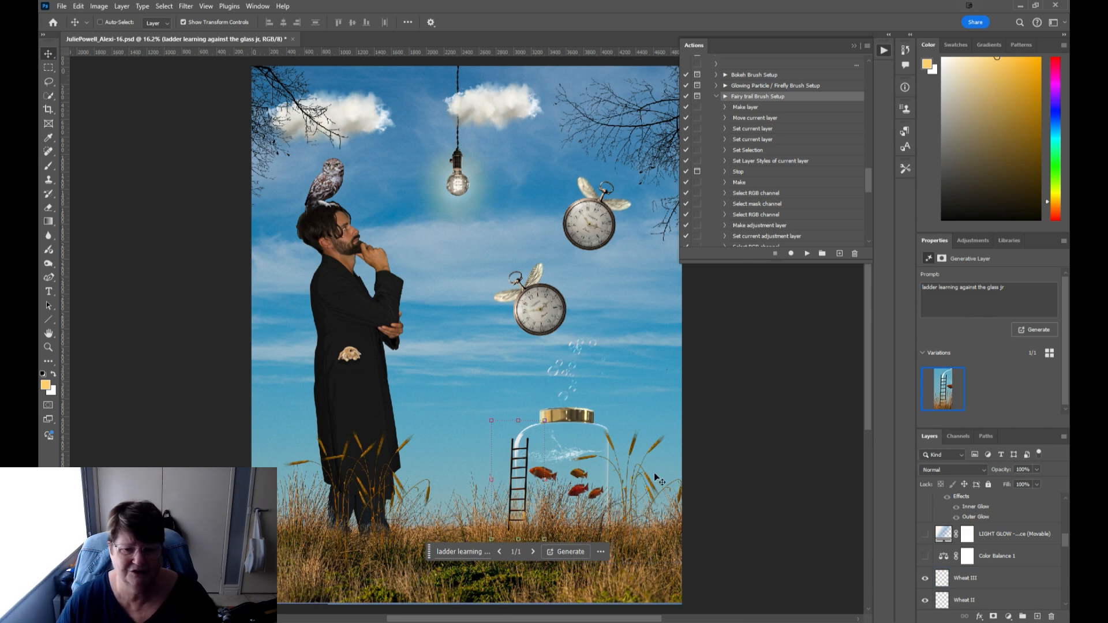
pyautogui.click(928, 557)
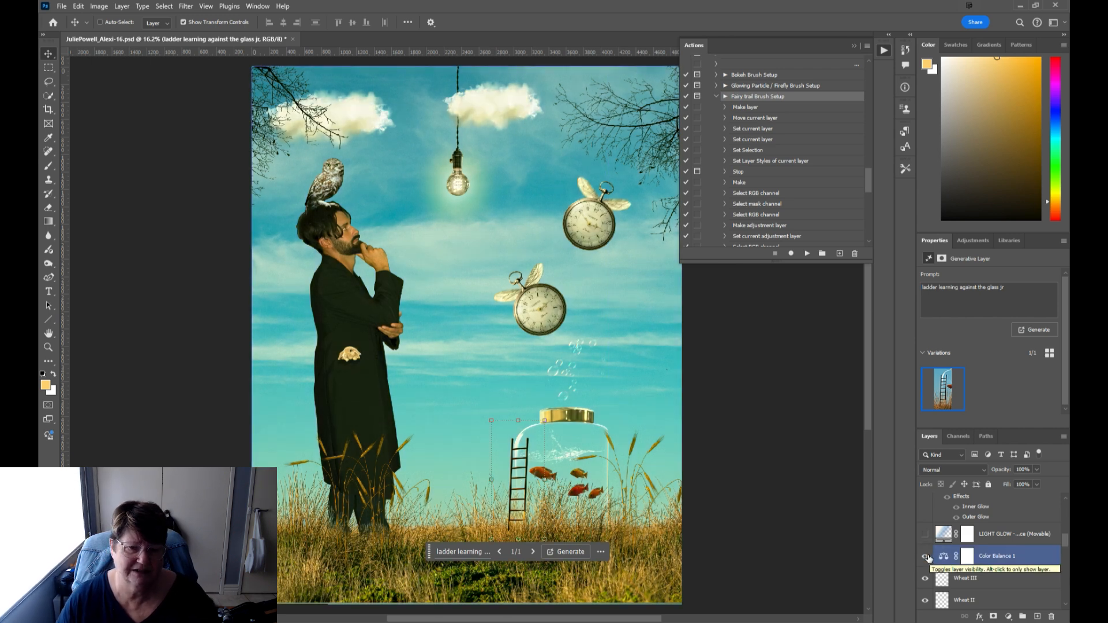
pyautogui.click(926, 535)
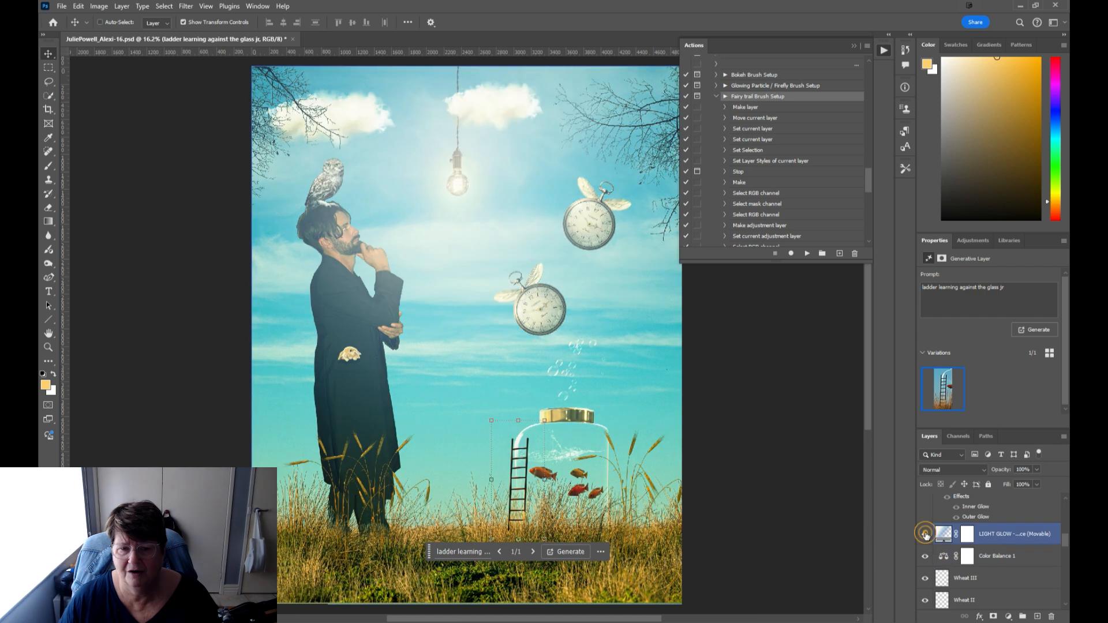
# Examine the LIGHT GLOW layer's gradient settings and the Gradient tool's preset groups
pyautogui.scroll(1, 1004, 560)
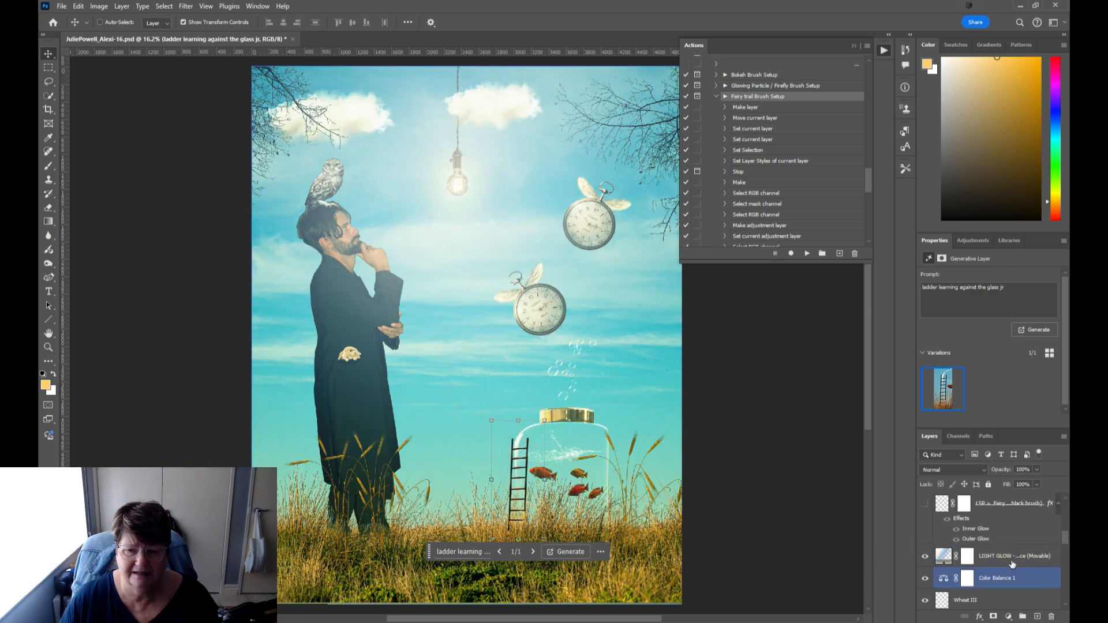
pyautogui.scroll(1, 1012, 564)
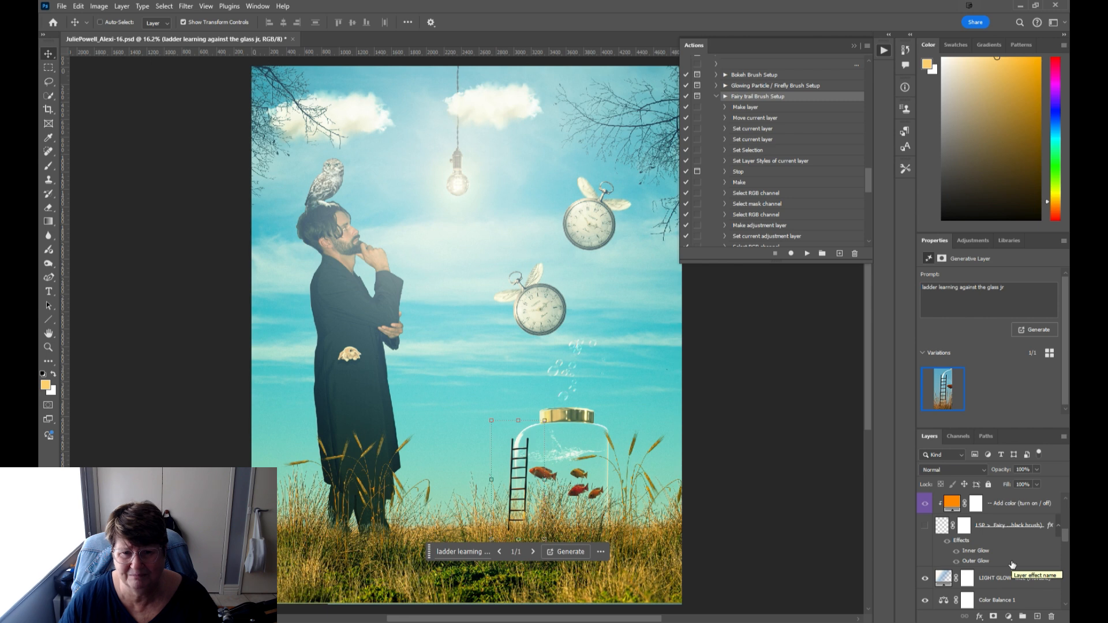
pyautogui.click(943, 578)
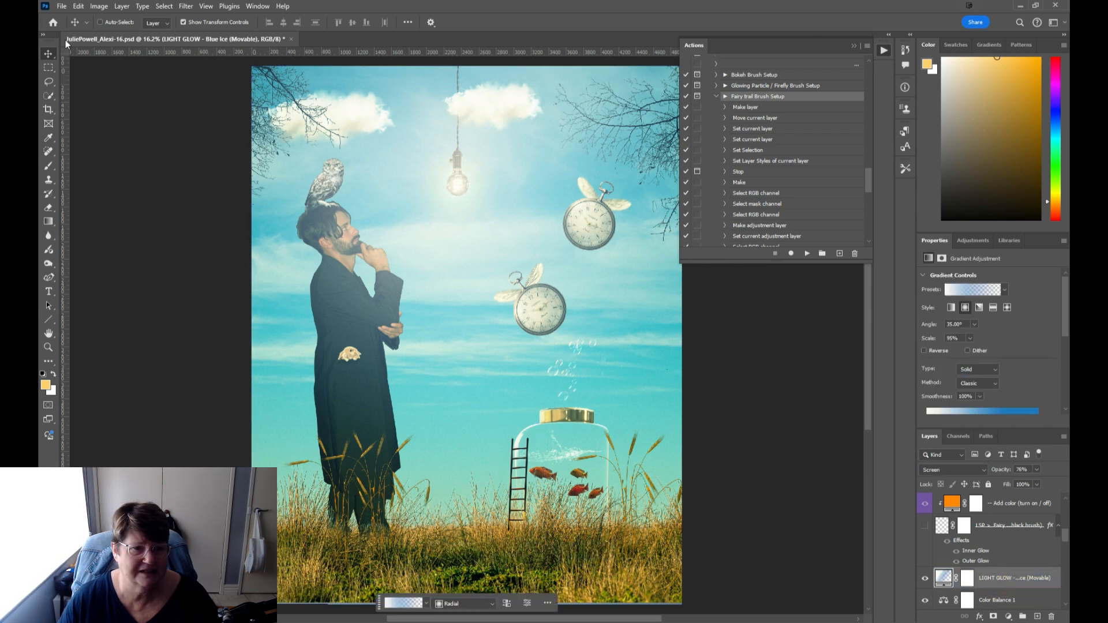
pyautogui.click(44, 222)
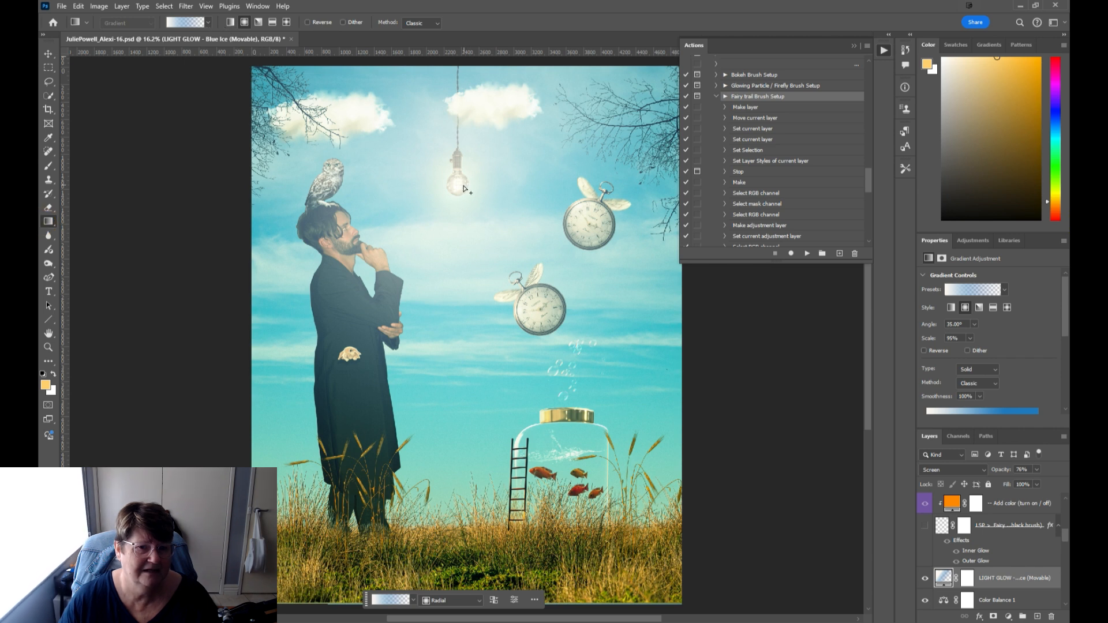
pyautogui.click(207, 23)
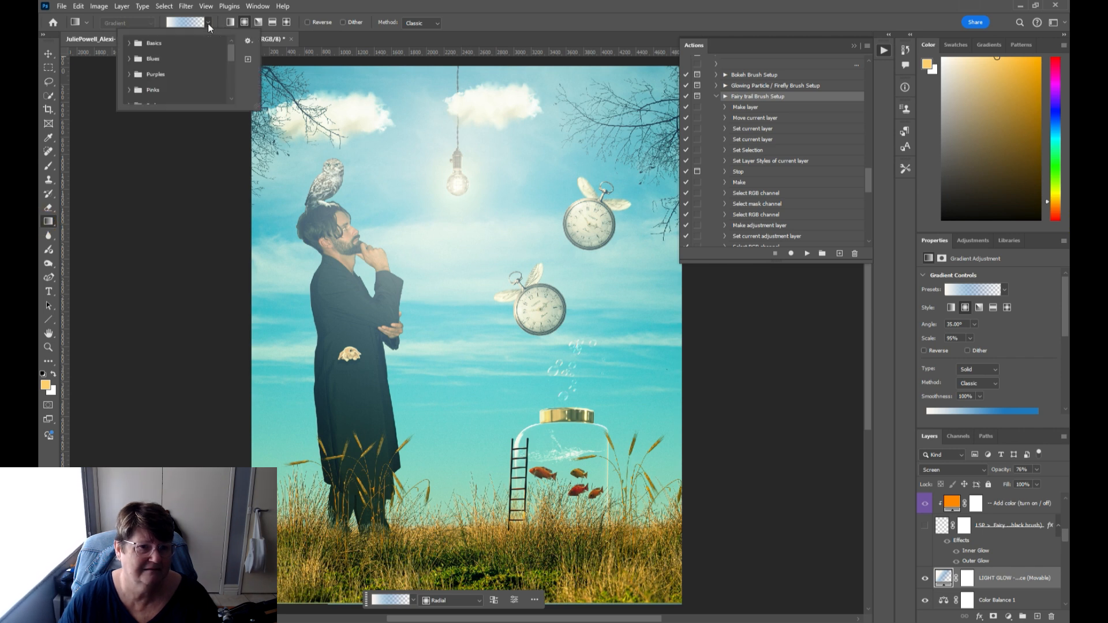
pyautogui.click(208, 23)
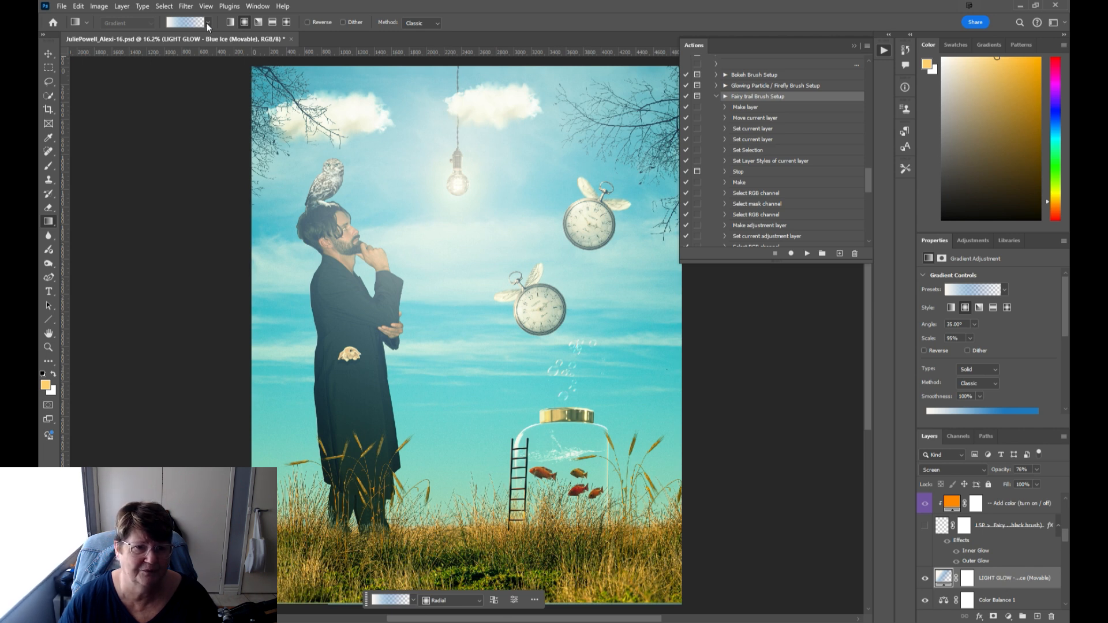
# Show and select the Fairy Trail layer that adds sparkles around the light bulb
pyautogui.click(925, 525)
pyautogui.click(999, 525)
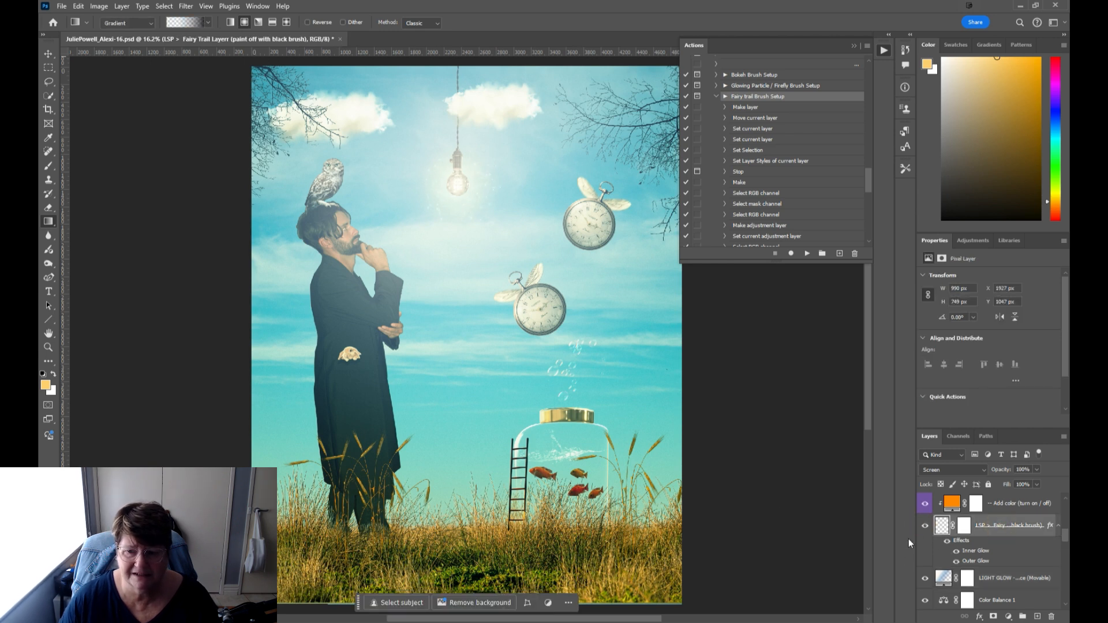
pyautogui.scroll(3, 1009, 564)
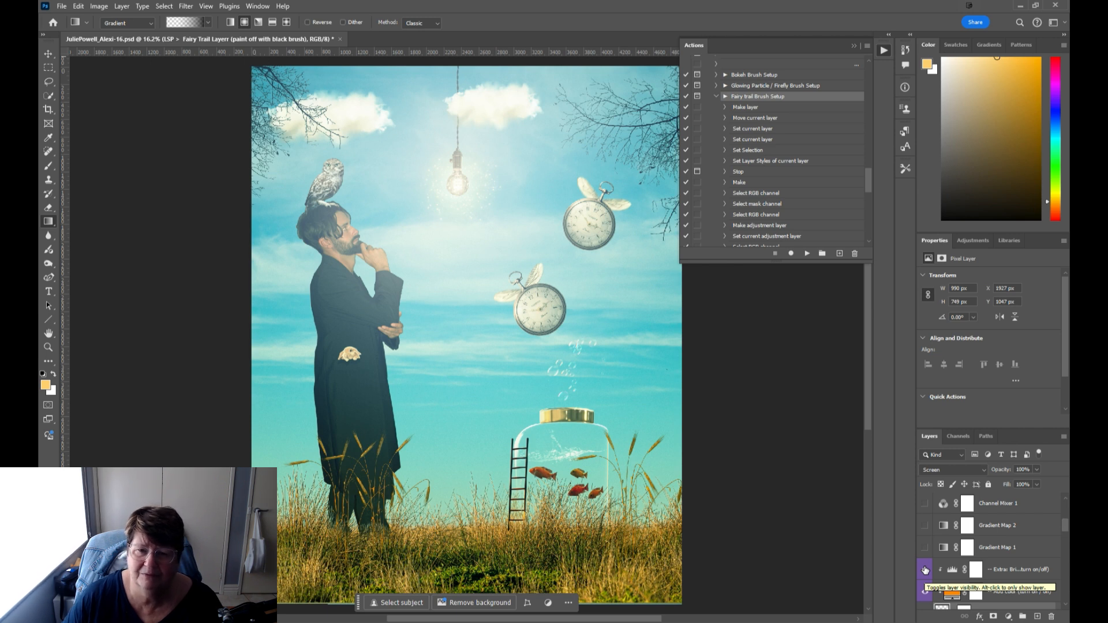
# Show the Gradient Map 1, Gradient Map 2 and Channel Mixer 1 adjustment layers over the composition
pyautogui.click(924, 548)
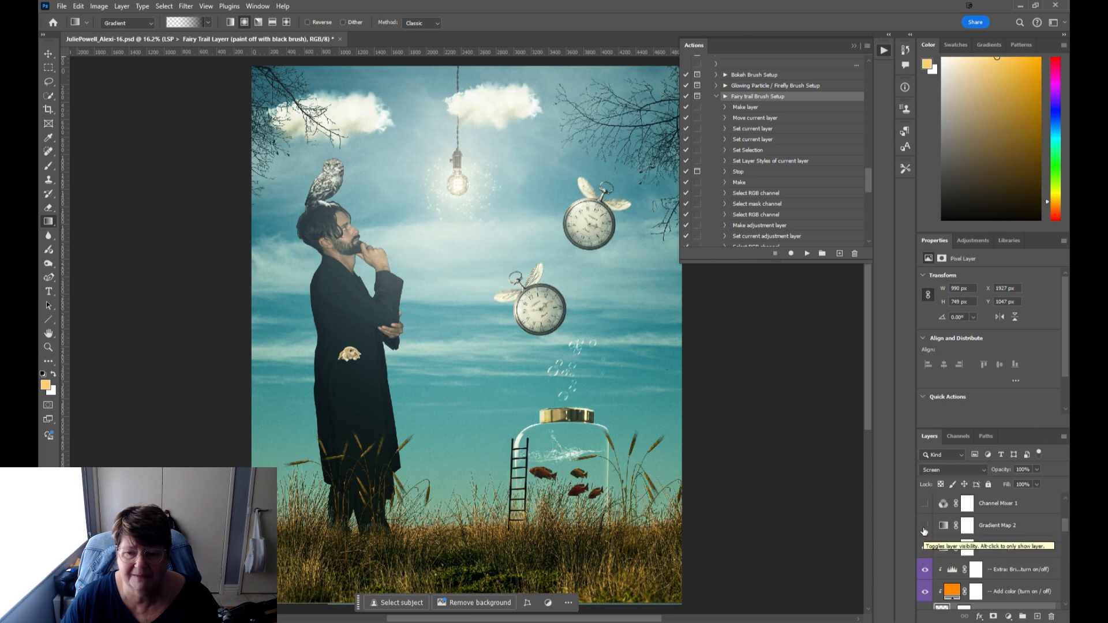
pyautogui.click(924, 527)
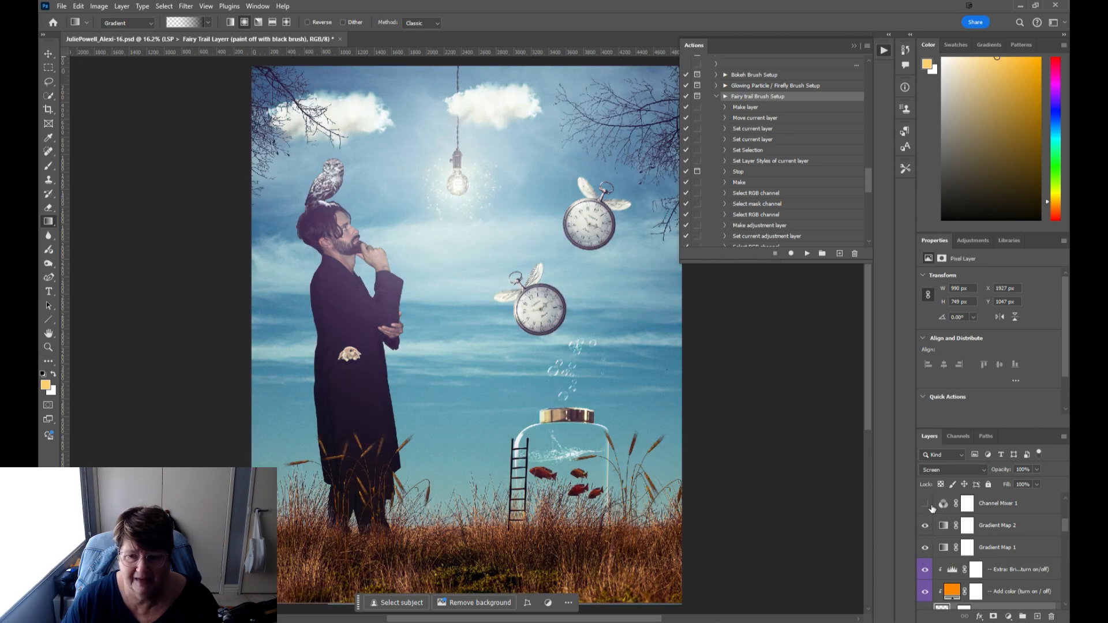
pyautogui.click(925, 503)
# Show and select the painterly Layer 19 above the Channel Mixer 1 adjustment
pyautogui.scroll(1, 1016, 582)
pyautogui.scroll(1, 1015, 582)
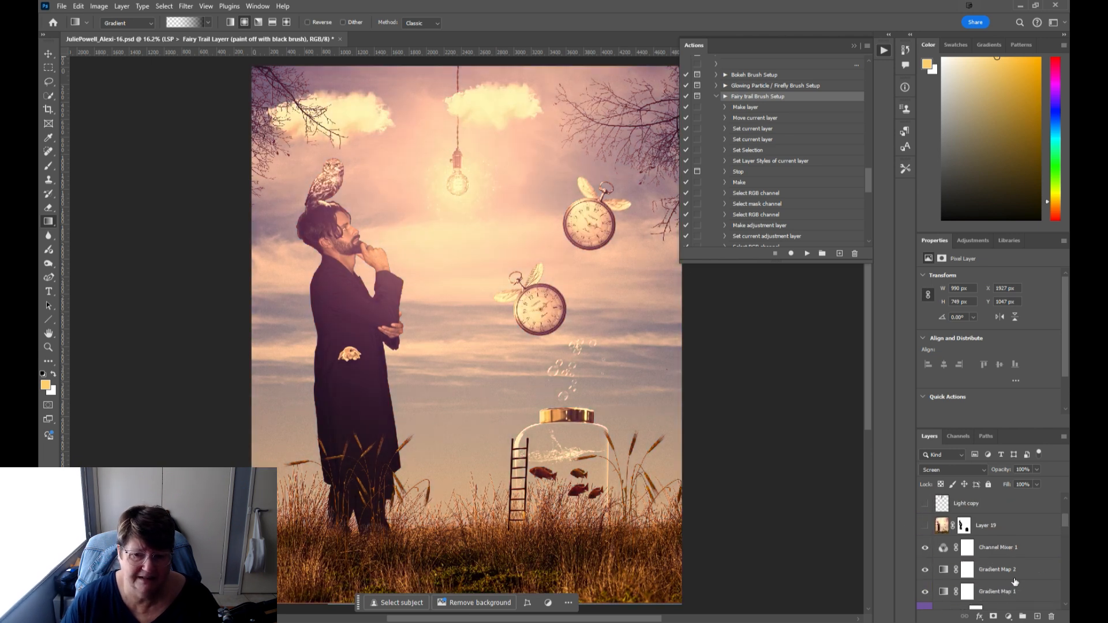
pyautogui.scroll(1, 1015, 582)
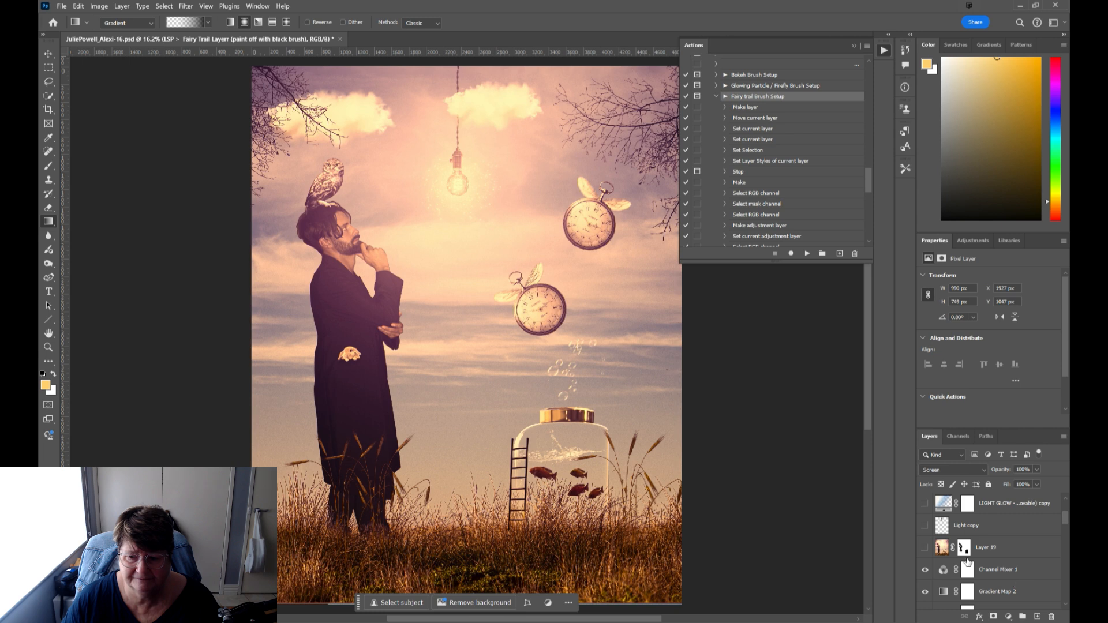
pyautogui.click(924, 549)
pyautogui.click(1006, 548)
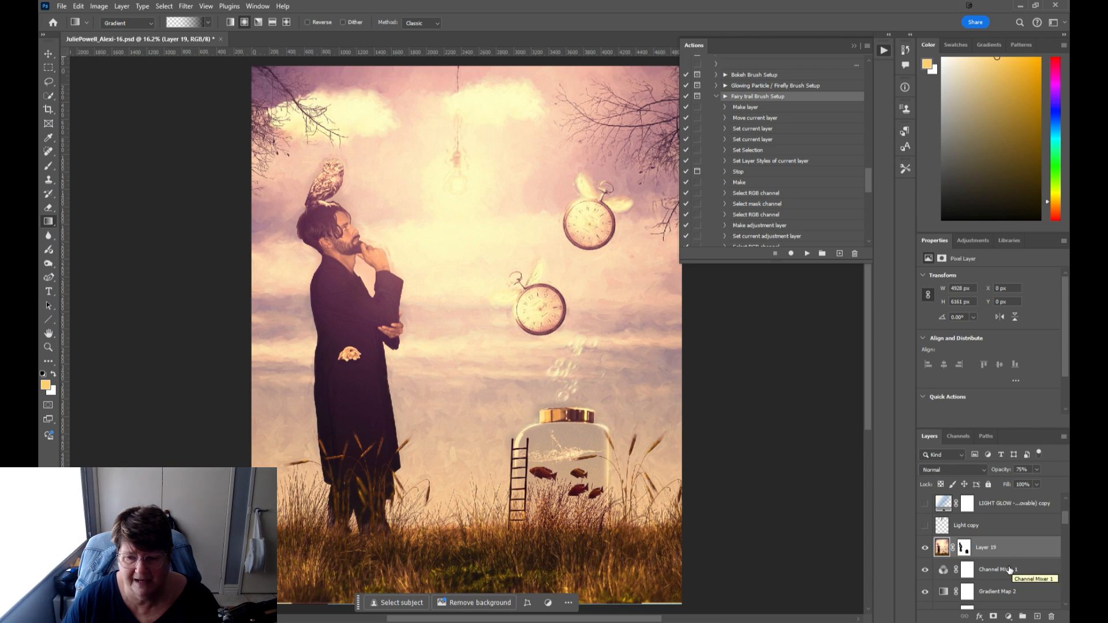
# Hide Layer 19 and stamp all visible layers into a merged layer directly above Channel Mixer 1
pyautogui.click(926, 548)
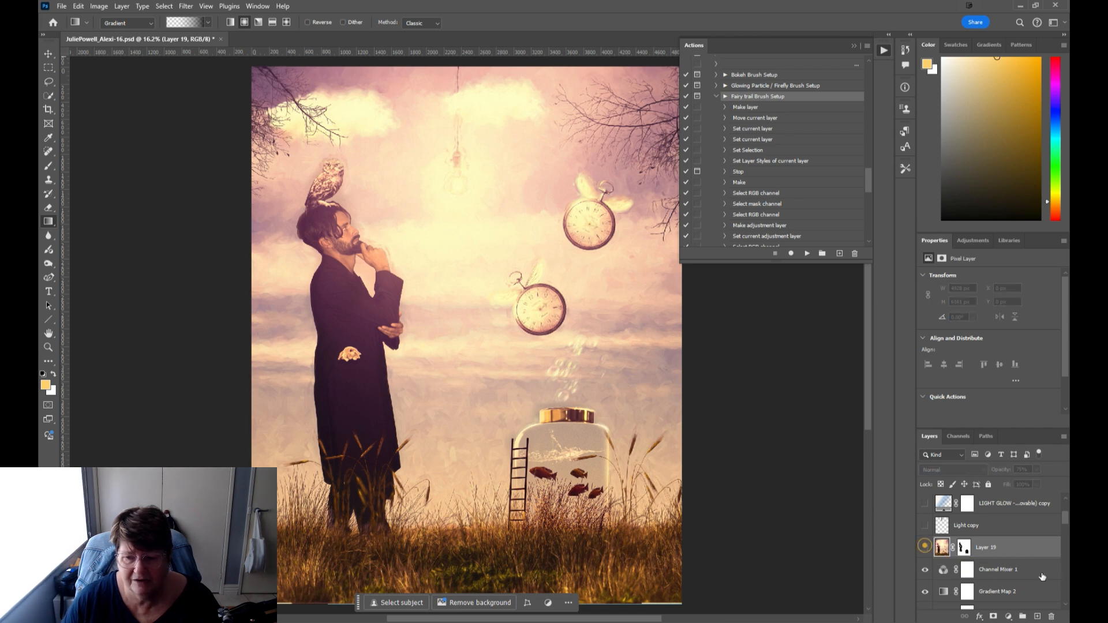
pyautogui.click(1023, 572)
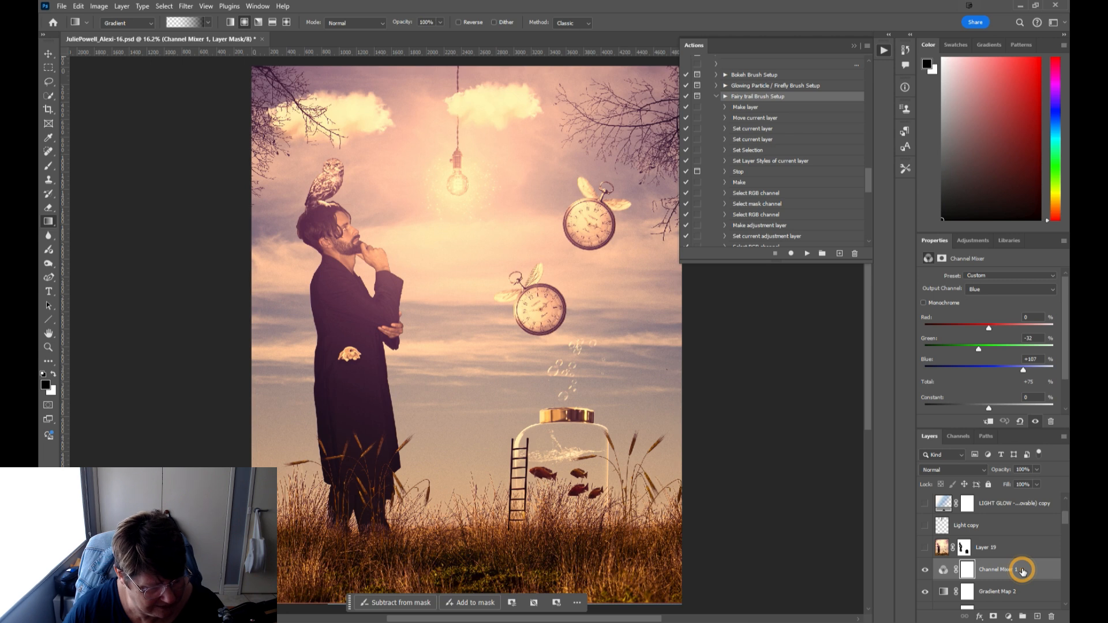
pyautogui.hotkey('ctrl', 'alt', 'shift', 'e')
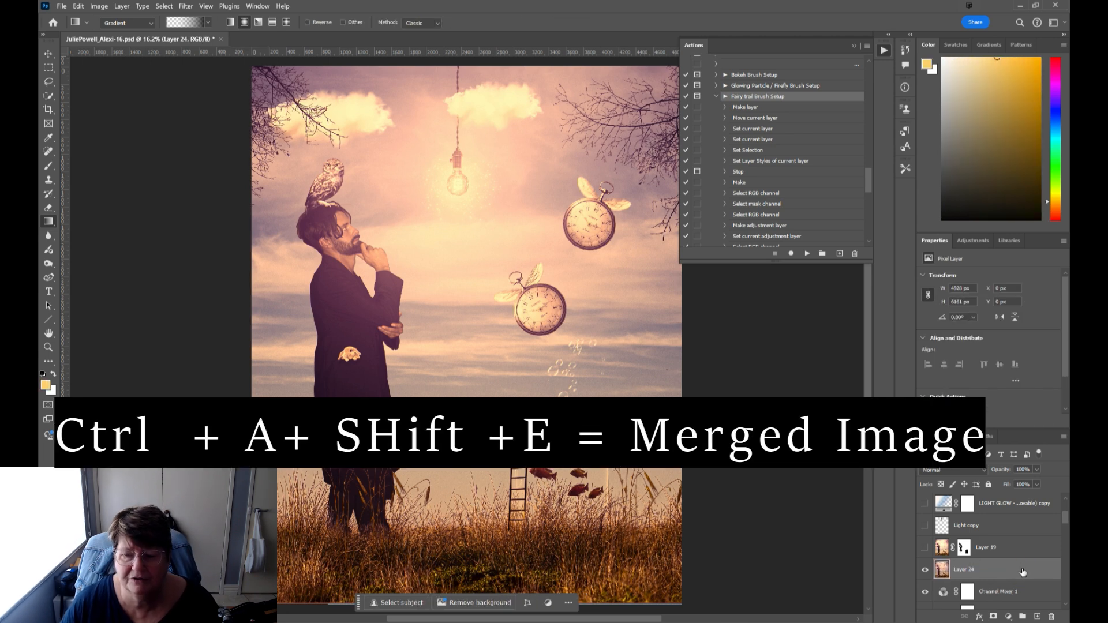
# Open the merged layer in the Topaz Impression 2 filter and browse its Favorite presets
pyautogui.click(186, 6)
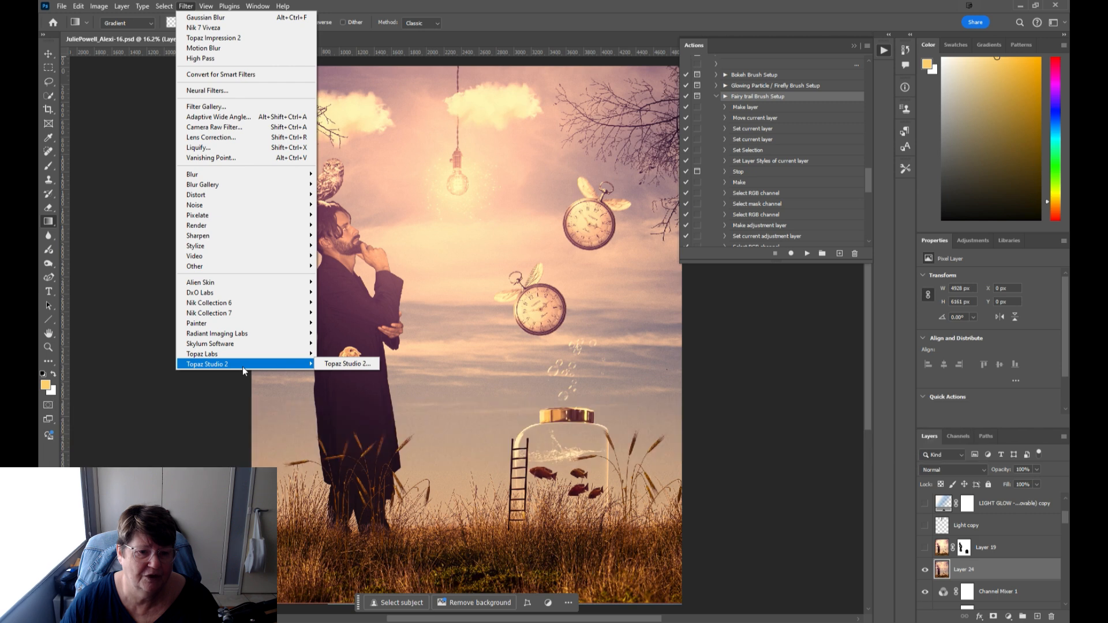
pyautogui.moveTo(246, 360)
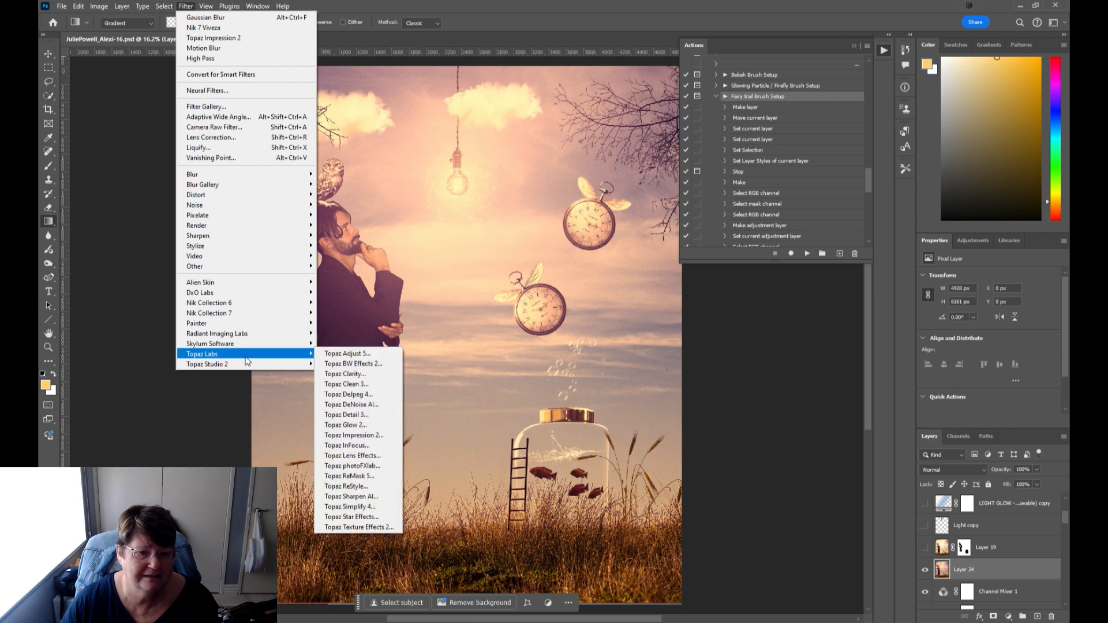
pyautogui.click(358, 436)
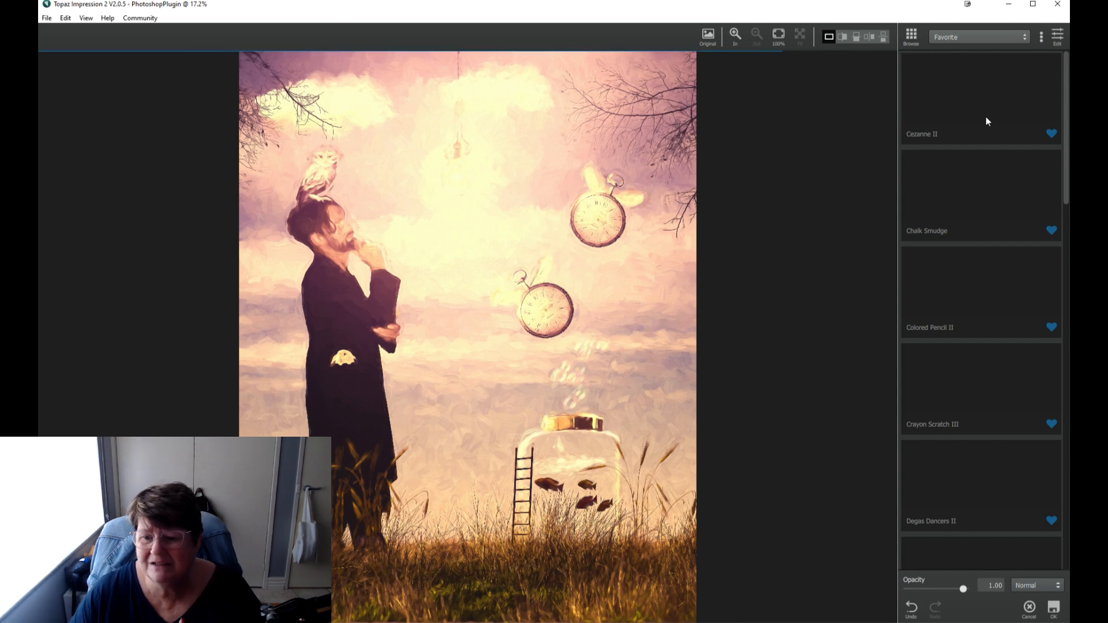
pyautogui.scroll(-1, 943, 493)
pyautogui.scroll(-3, 943, 493)
pyautogui.scroll(-2, 943, 493)
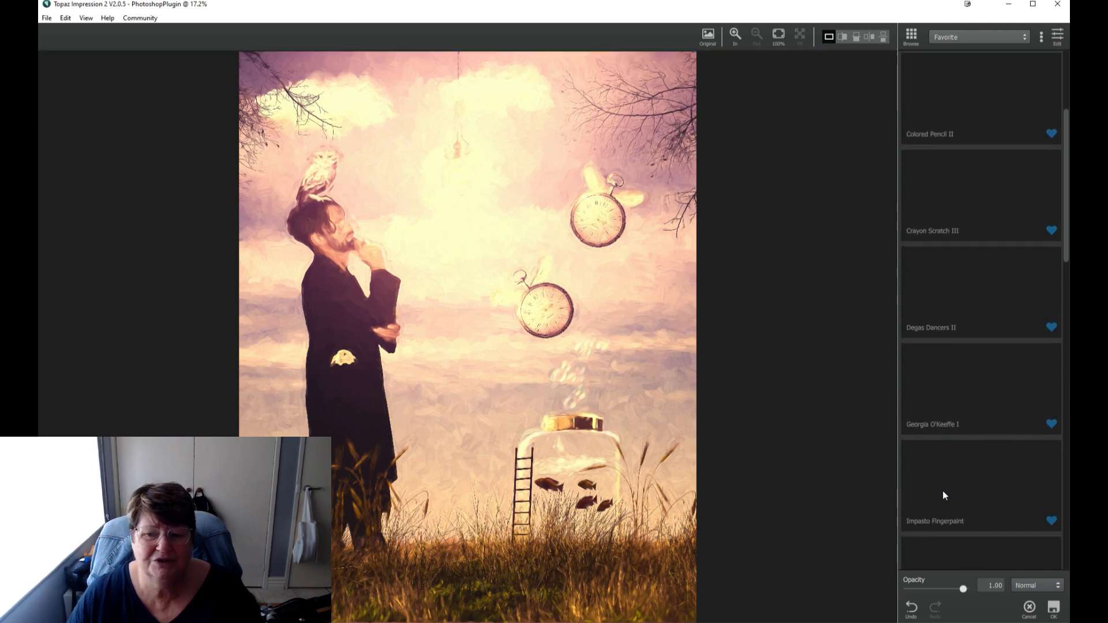
pyautogui.scroll(-2, 943, 490)
pyautogui.scroll(-4, 943, 490)
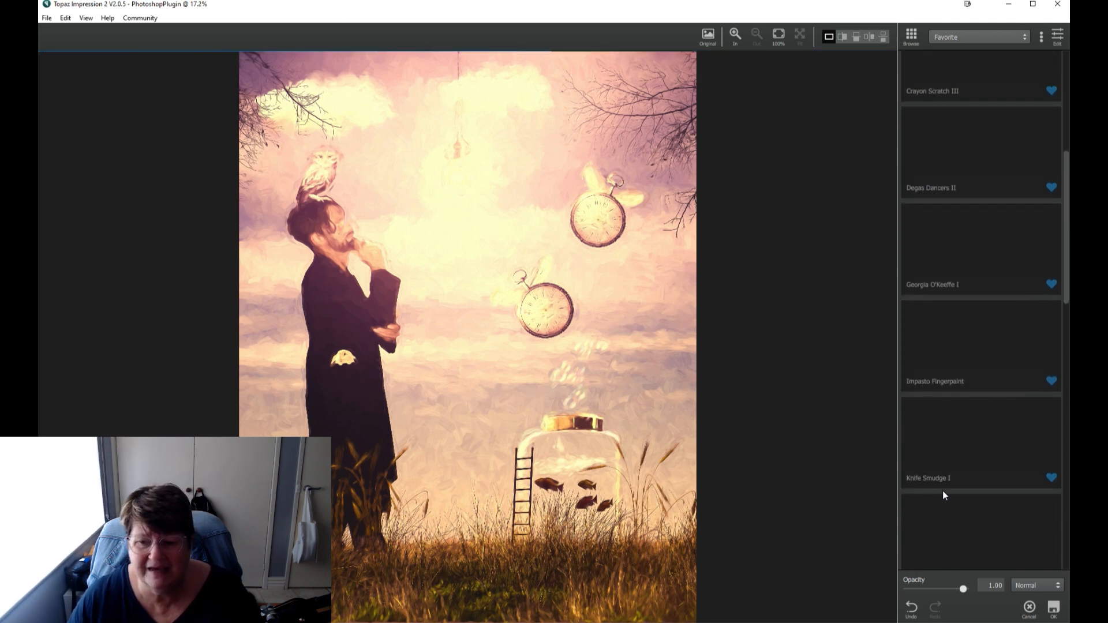
# Choose the Monet I preset, examine its stroke settings, and cancel the filter
pyautogui.click(1012, 481)
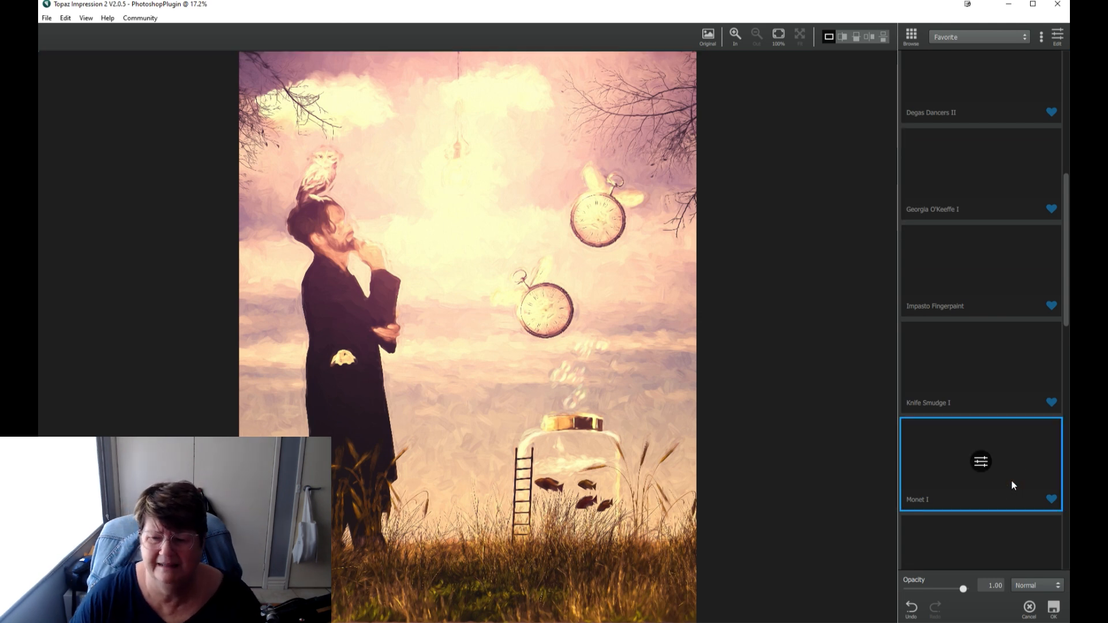
pyautogui.click(981, 462)
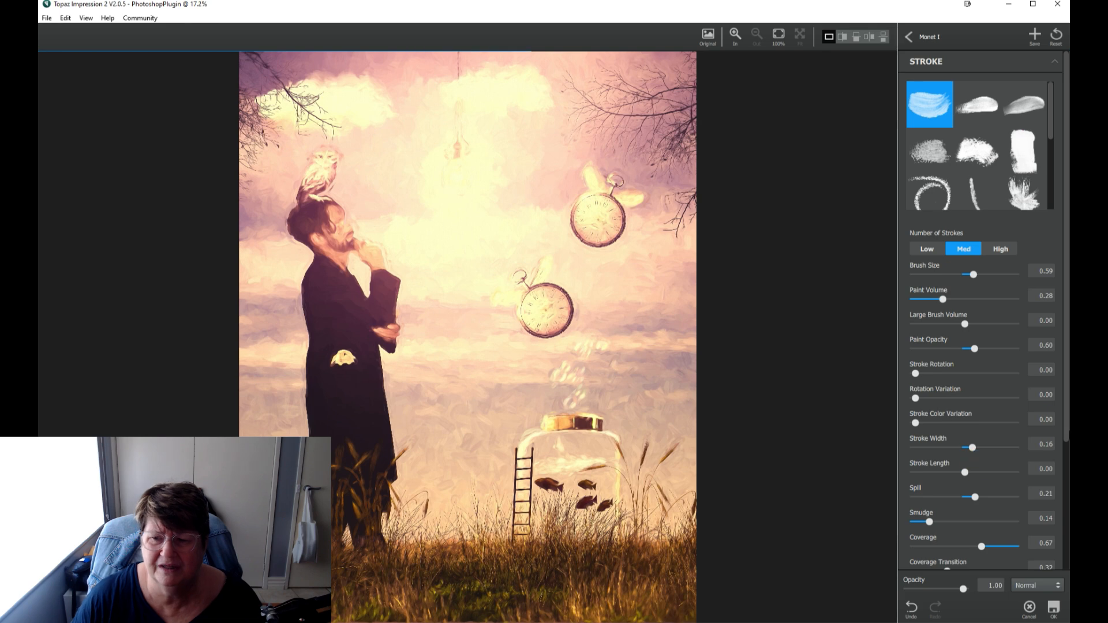
pyautogui.click(1029, 608)
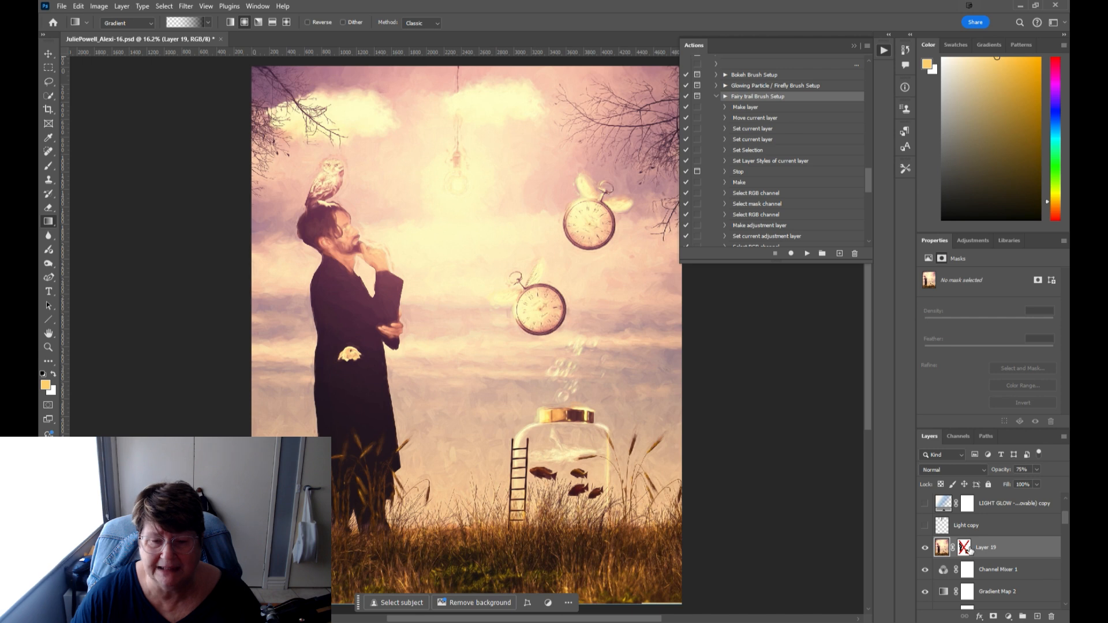
# Re-enable Layer 19's layer mask, and show and select the Light copy layer above it
pyautogui.keyDown('shift'); pyautogui.click(967, 550); pyautogui.keyUp('shift')
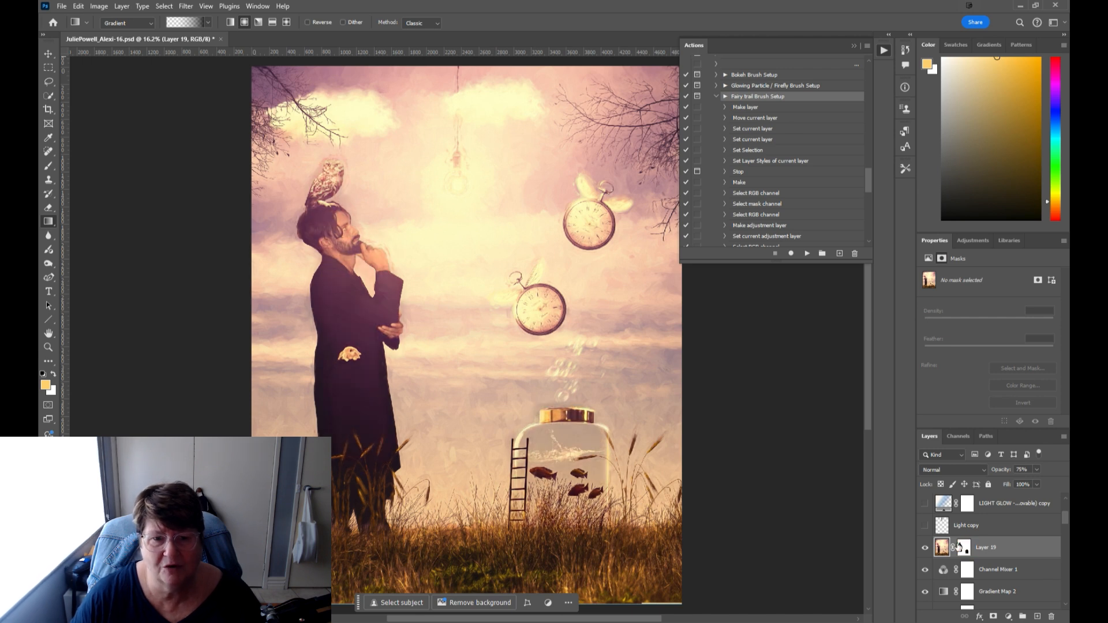
pyautogui.click(925, 526)
pyautogui.click(972, 525)
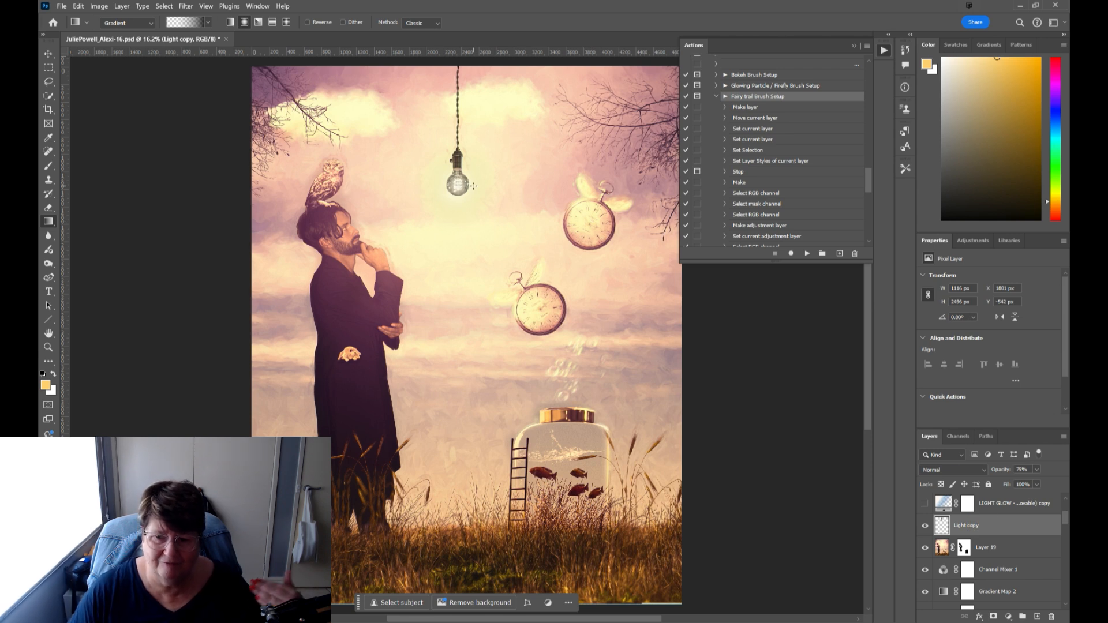
# Show and select the LIGHT GLOW - Blue Ice (Movable) copy gradient layer above Light copy
pyautogui.scroll(-1, 1031, 575)
pyautogui.scroll(-6, 1031, 574)
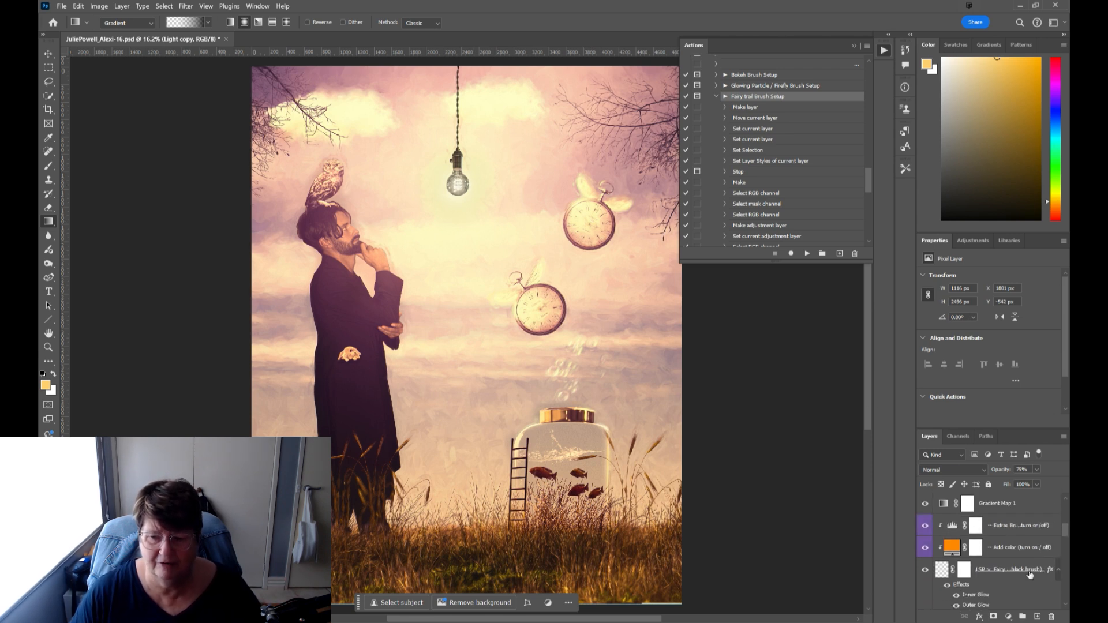
pyautogui.scroll(9, 993, 554)
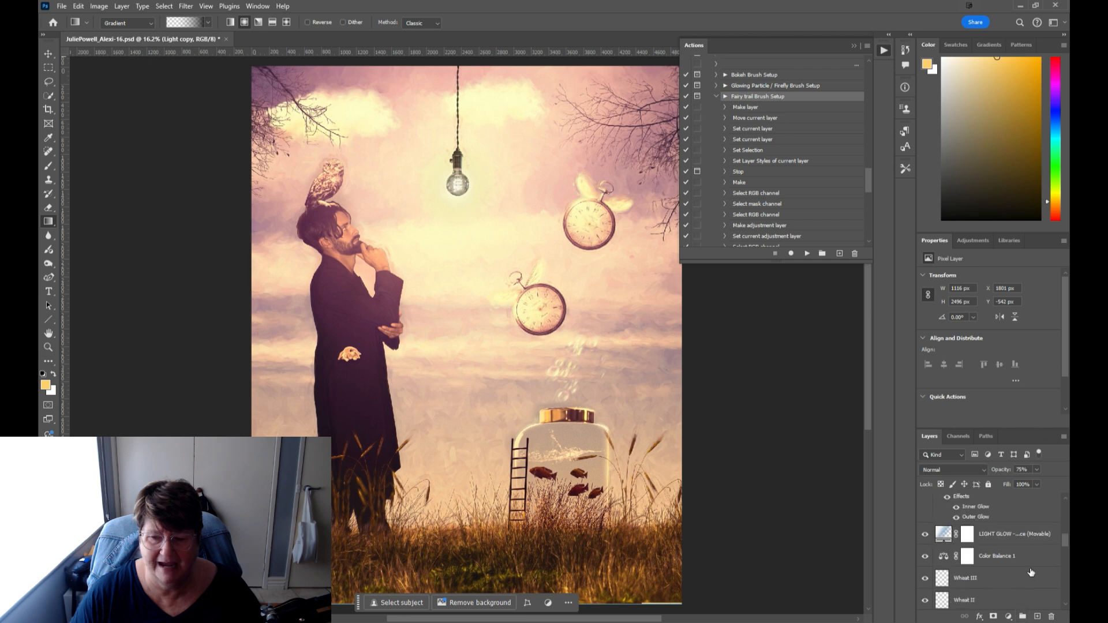
pyautogui.click(925, 547)
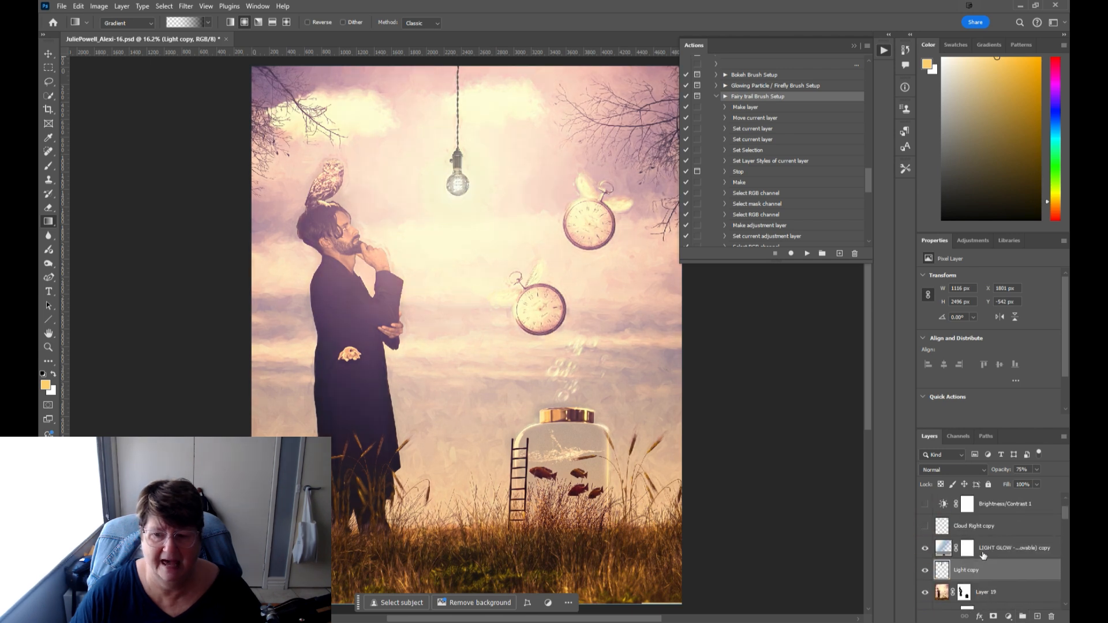
pyautogui.click(984, 557)
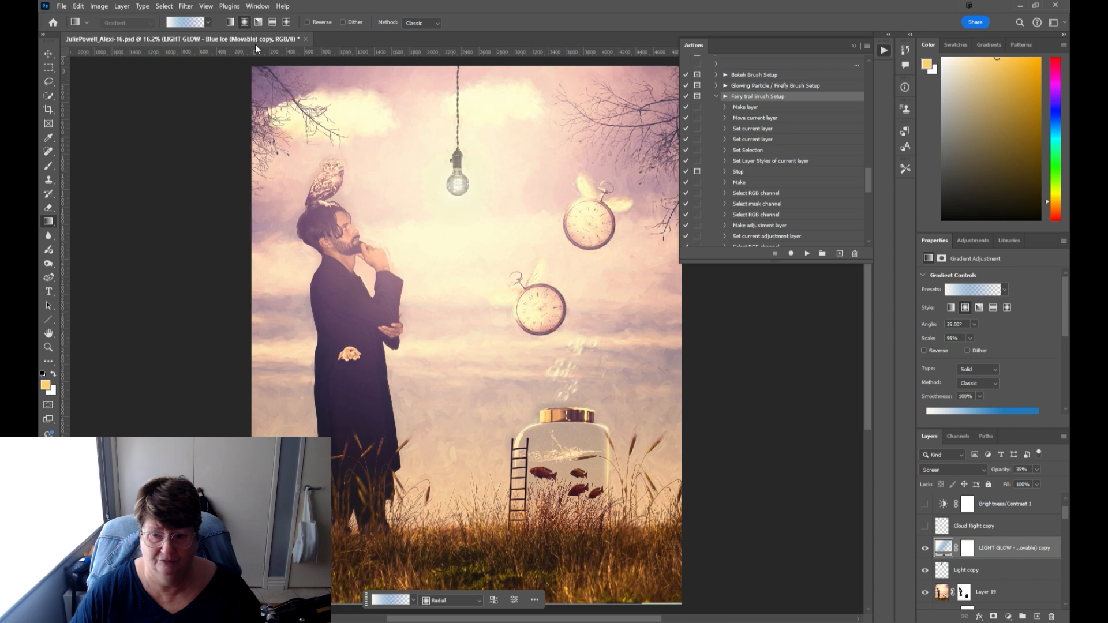
# Show the Cloud Right copy layer and the Brightness/Contrast 1 adjustment, selecting each to inspect its settings
pyautogui.click(927, 526)
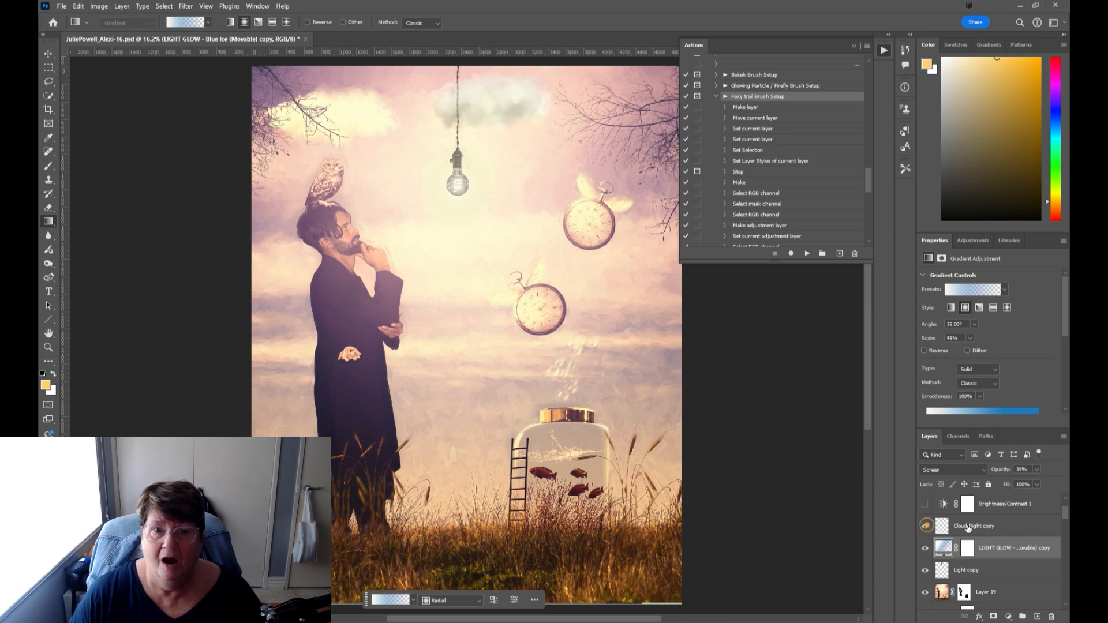
pyautogui.click(982, 526)
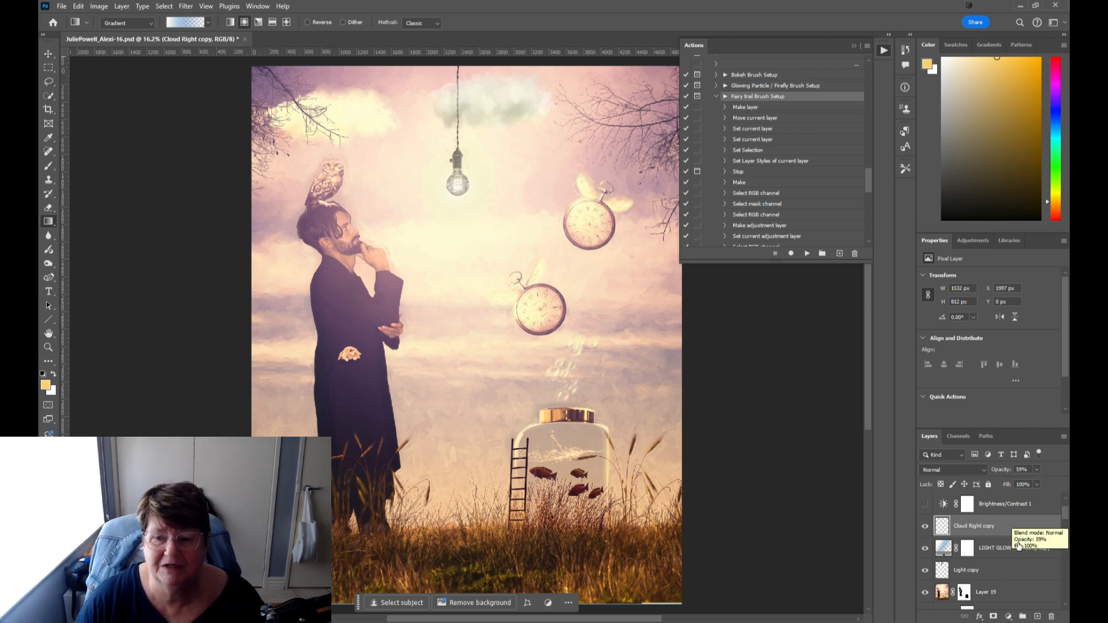
pyautogui.scroll(1, 1017, 570)
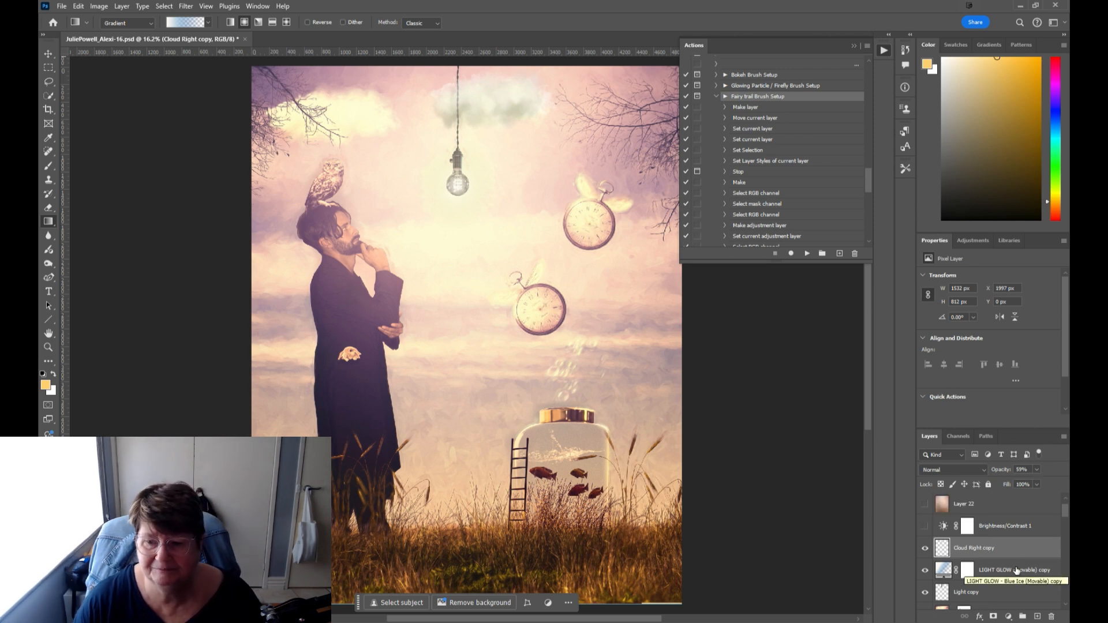
pyautogui.click(925, 526)
pyautogui.click(992, 526)
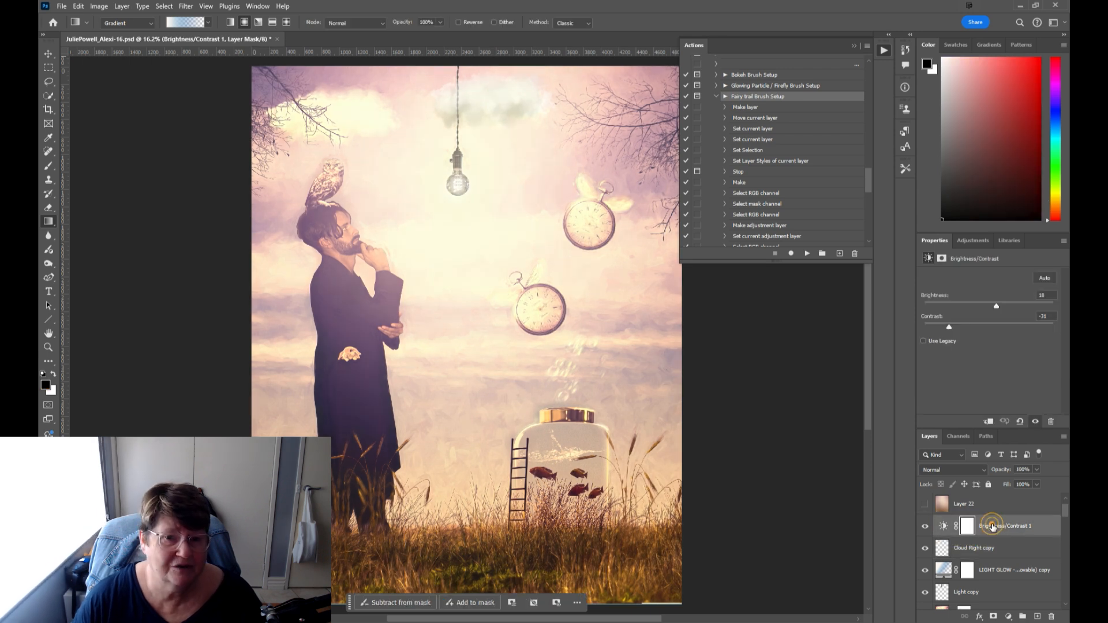
pyautogui.scroll(1, 996, 528)
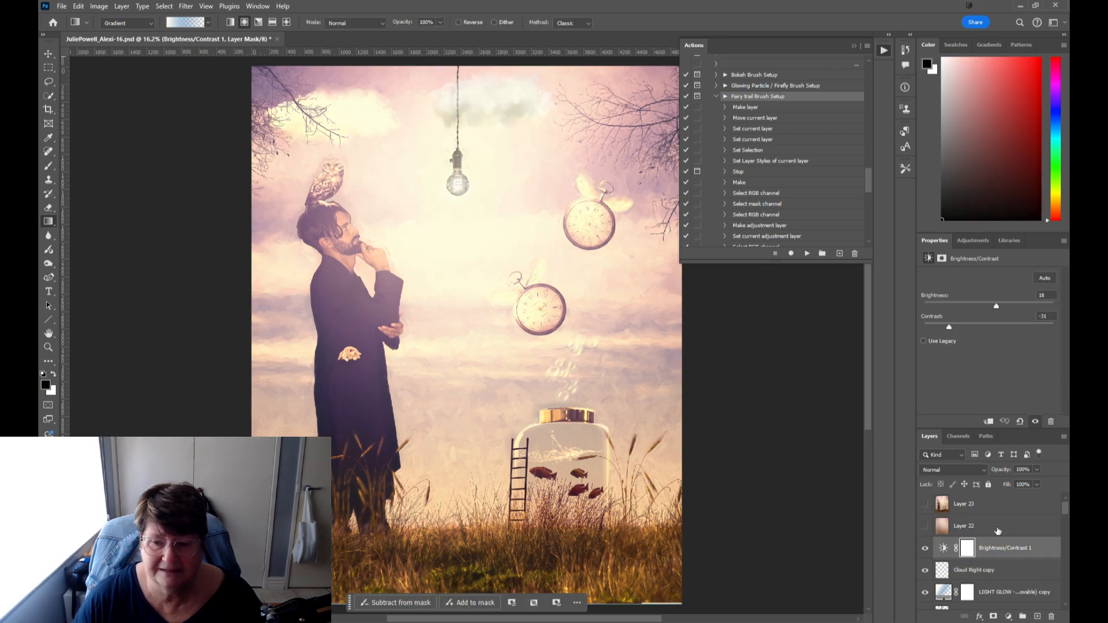
# Show and select Layer 22 to examine its effect and blend settings, and hide it again
pyautogui.click(925, 527)
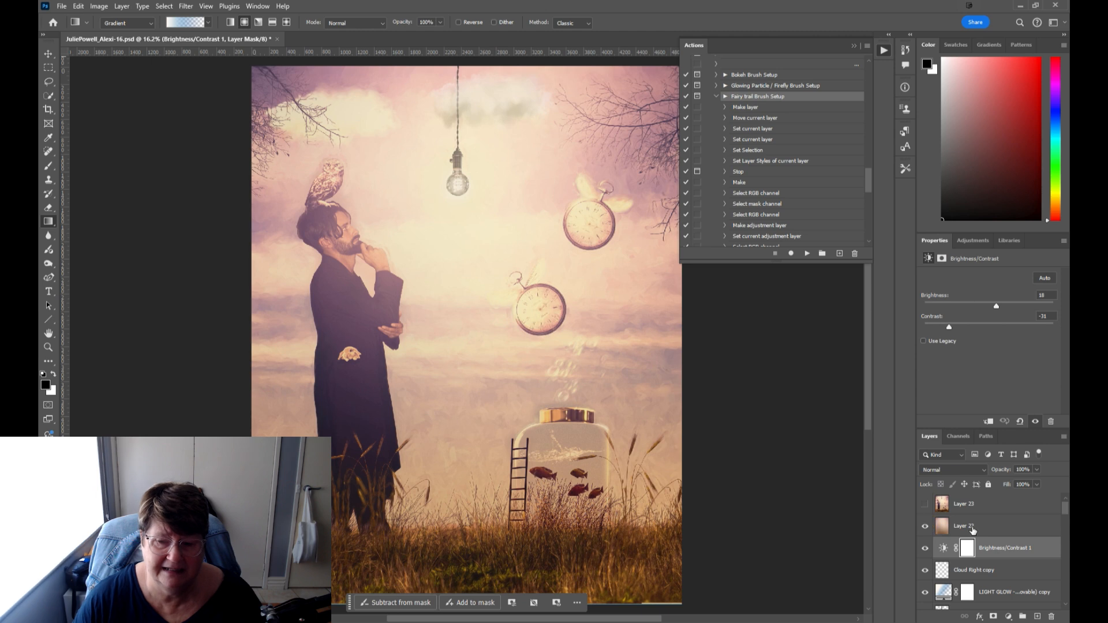
pyautogui.click(973, 528)
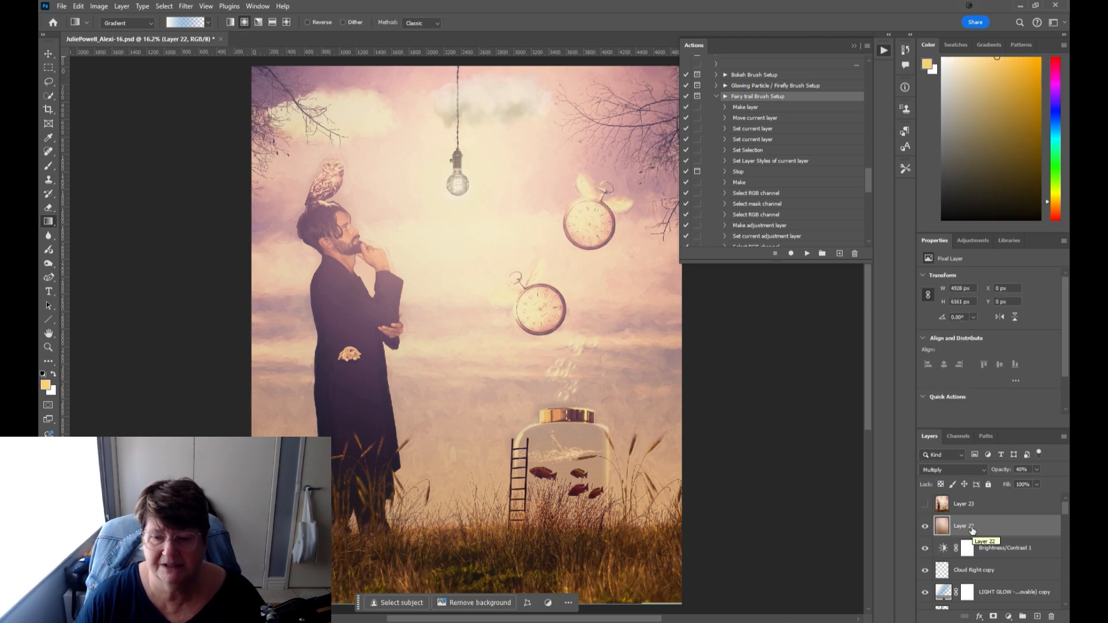
pyautogui.click(925, 526)
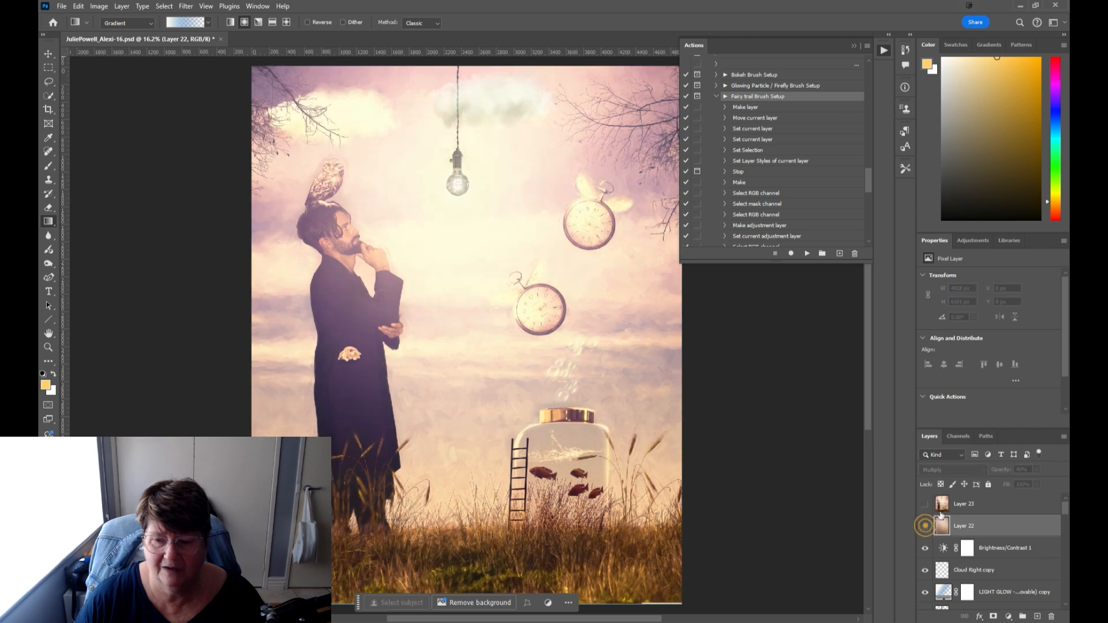
# Show and select Layer 23, preview a Gaussian Blur with a 1000-pixel radius on it, and cancel the blur
pyautogui.click(925, 504)
pyautogui.click(964, 504)
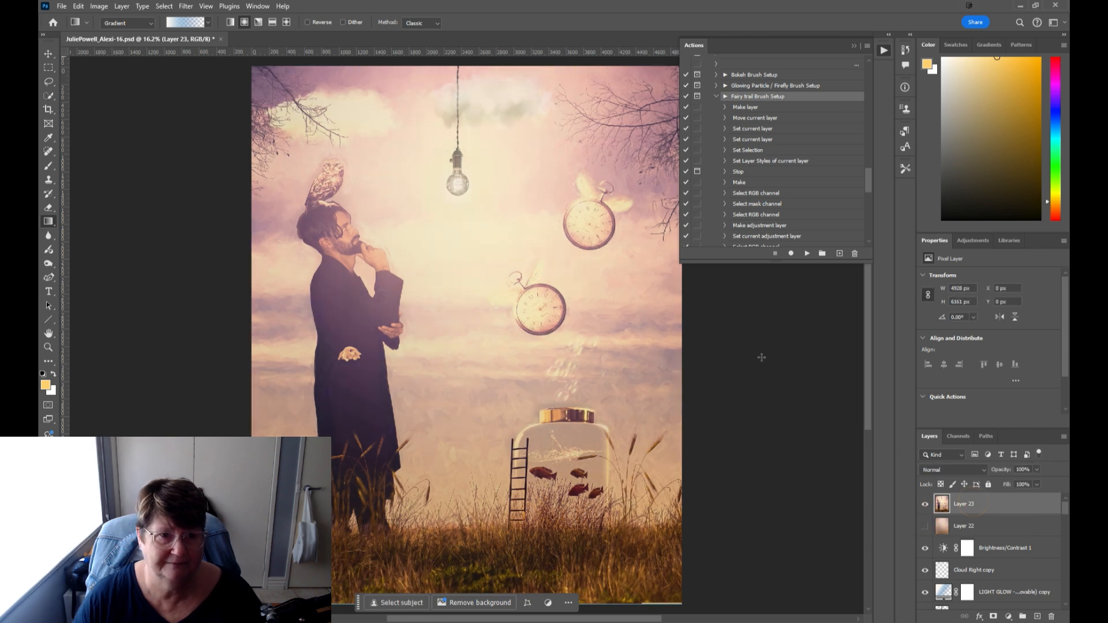
pyautogui.click(187, 6)
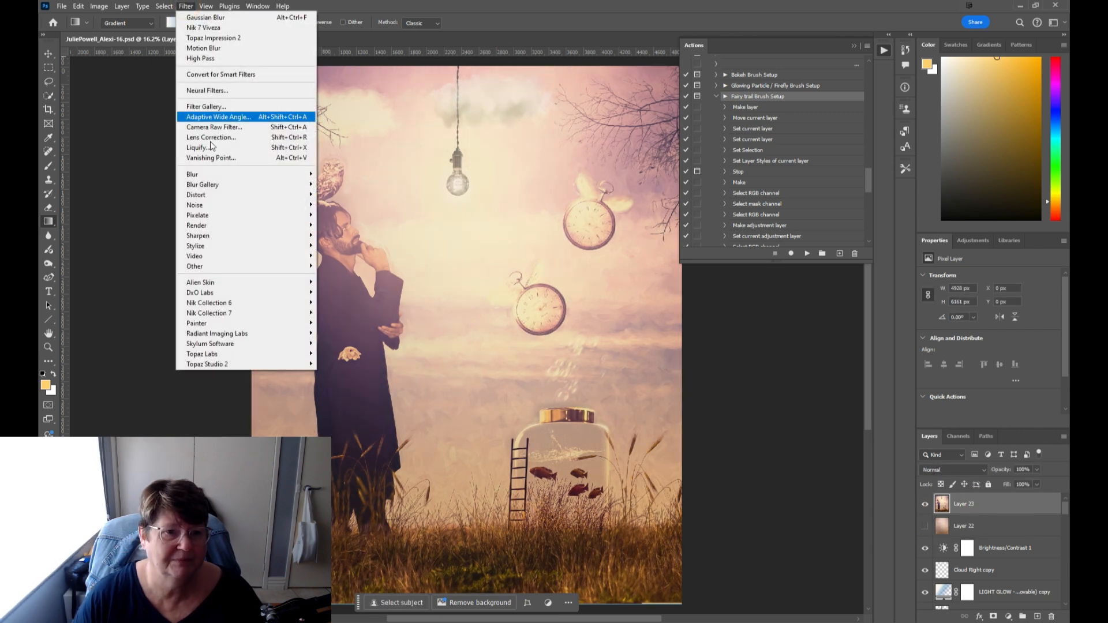
pyautogui.moveTo(210, 175)
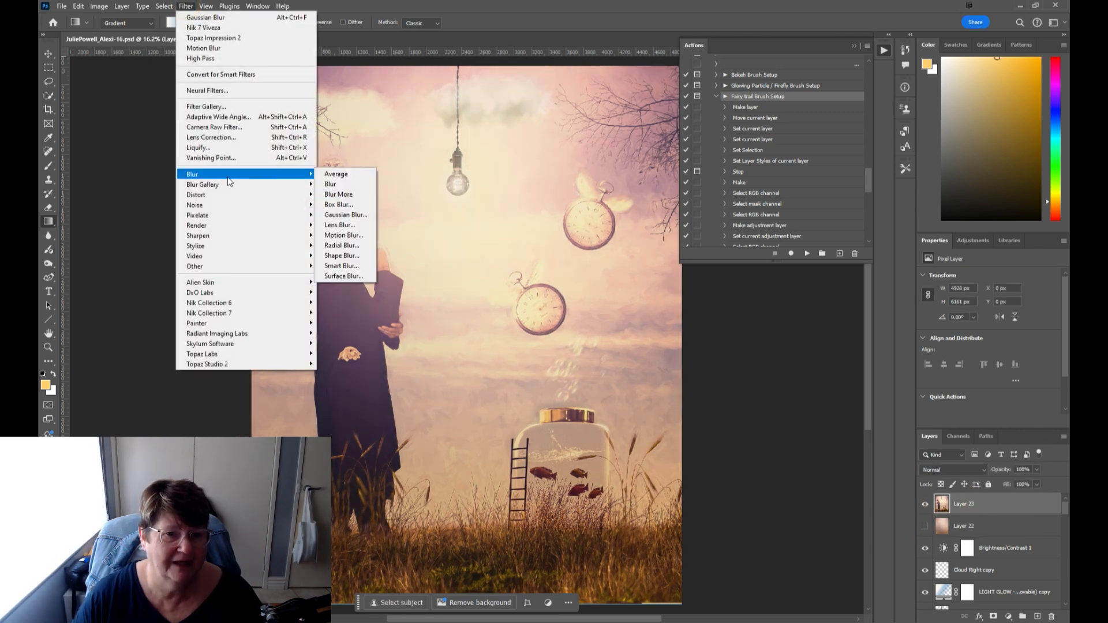
pyautogui.click(353, 216)
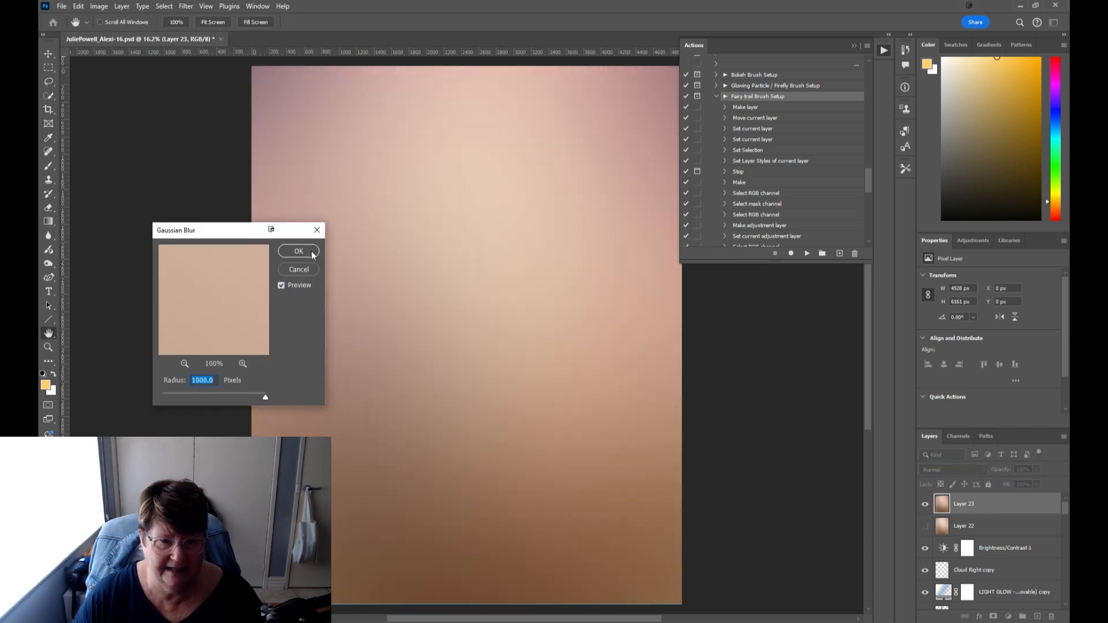
pyautogui.click(290, 270)
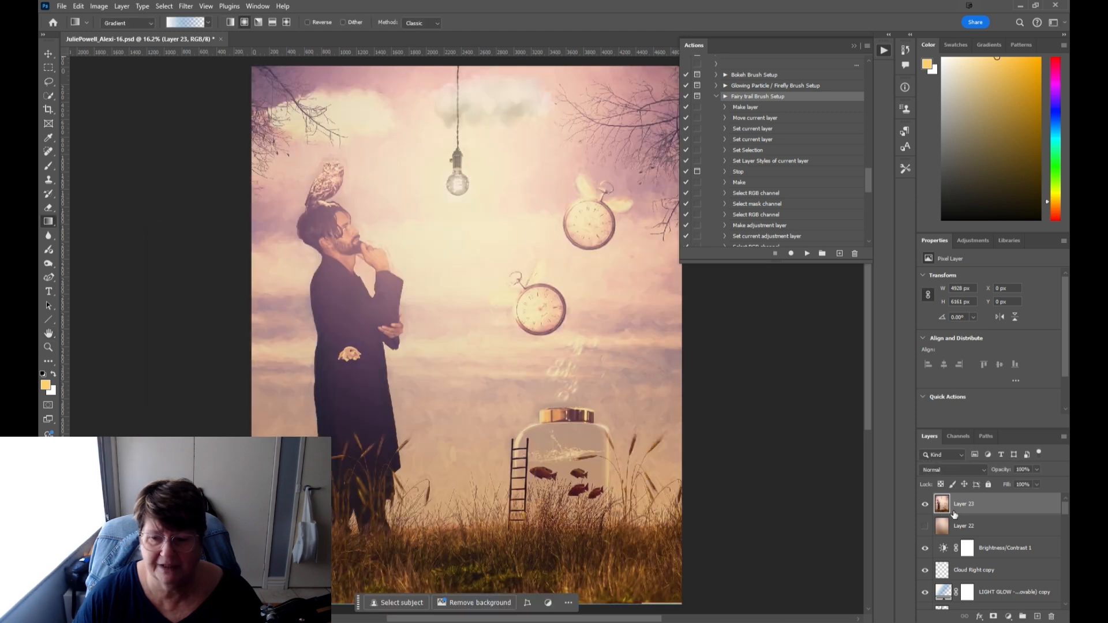
# Hide Layer 23, show and select Layer 22, compare blend modes, and set it to Multiply
pyautogui.click(925, 506)
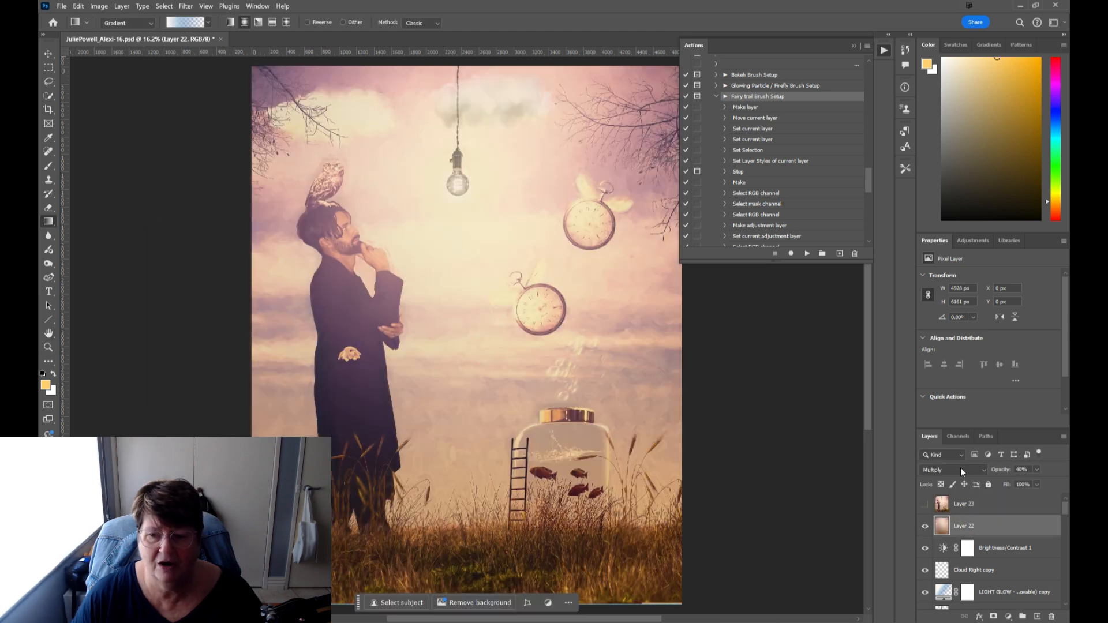
pyautogui.click(960, 471)
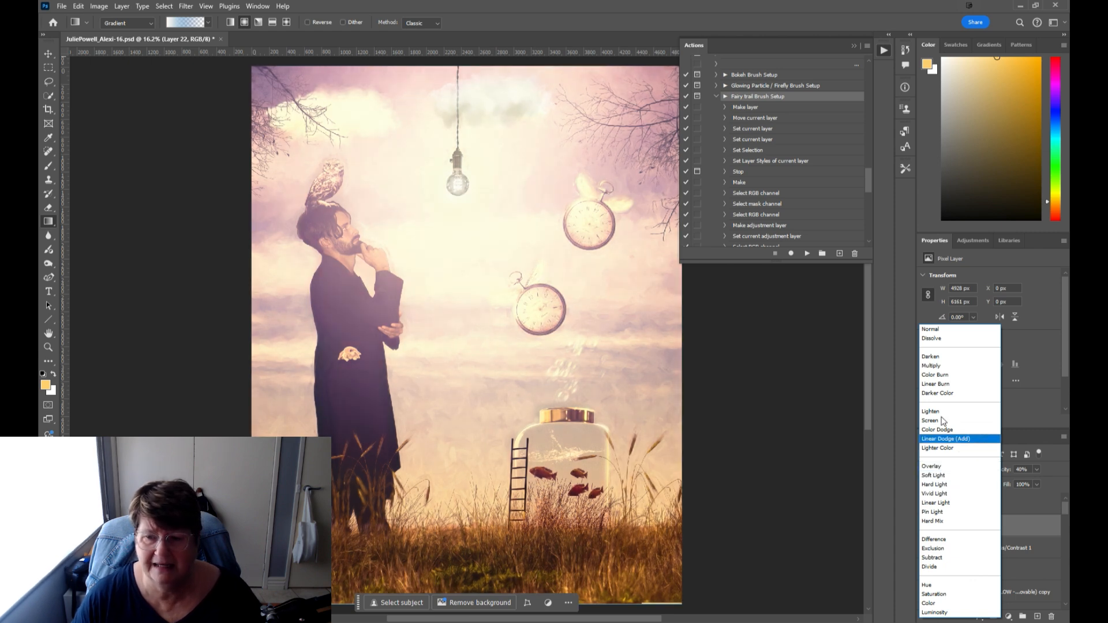
pyautogui.click(938, 367)
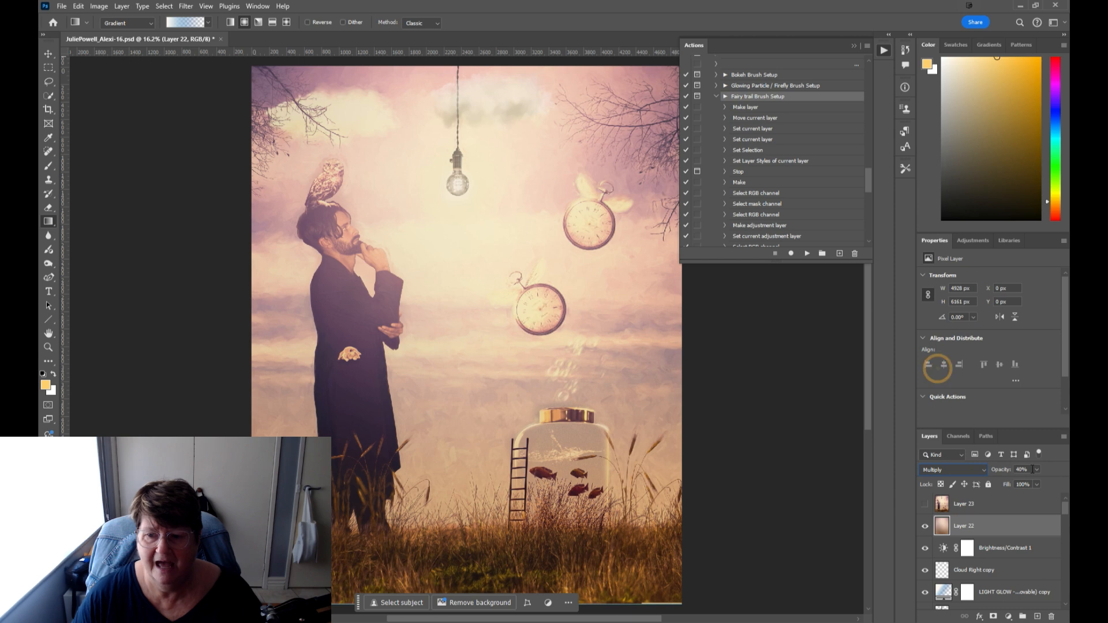